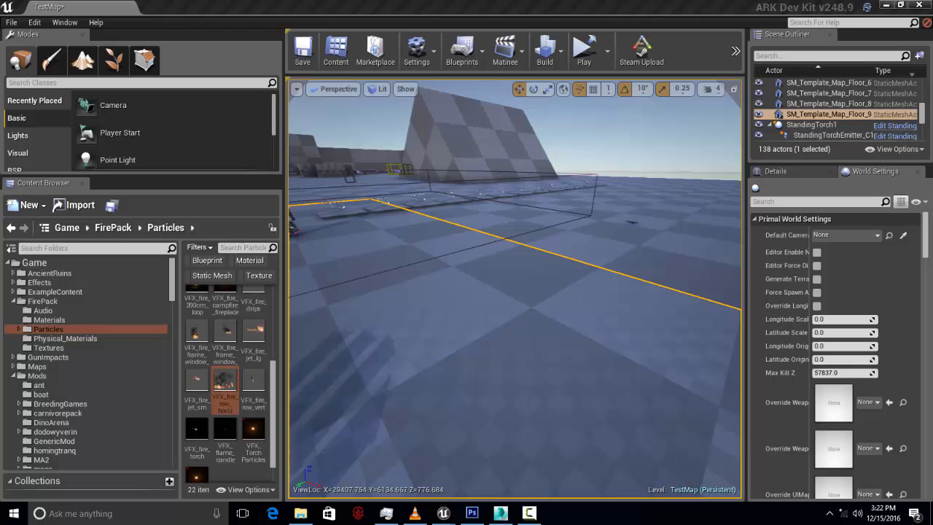
right_click_drag(547, 341, 175, 325)
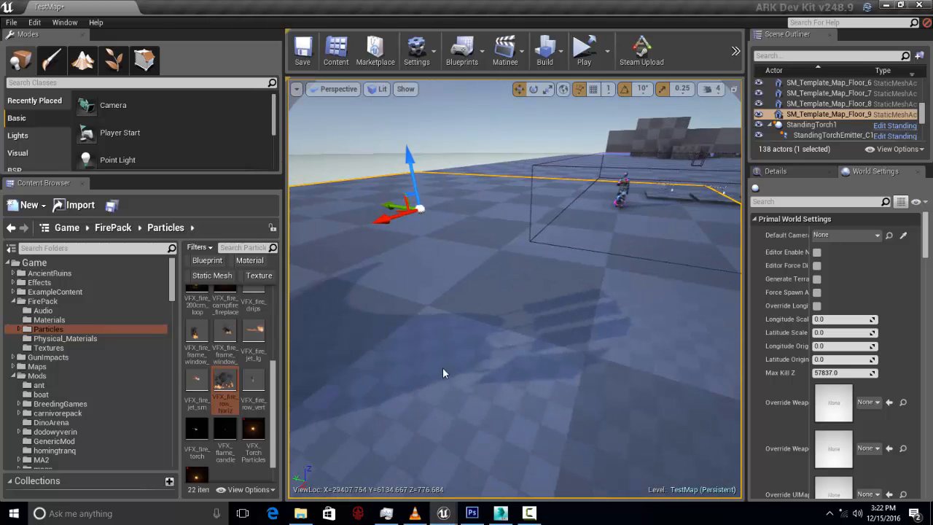
right_click_drag(438, 377, 645, 373)
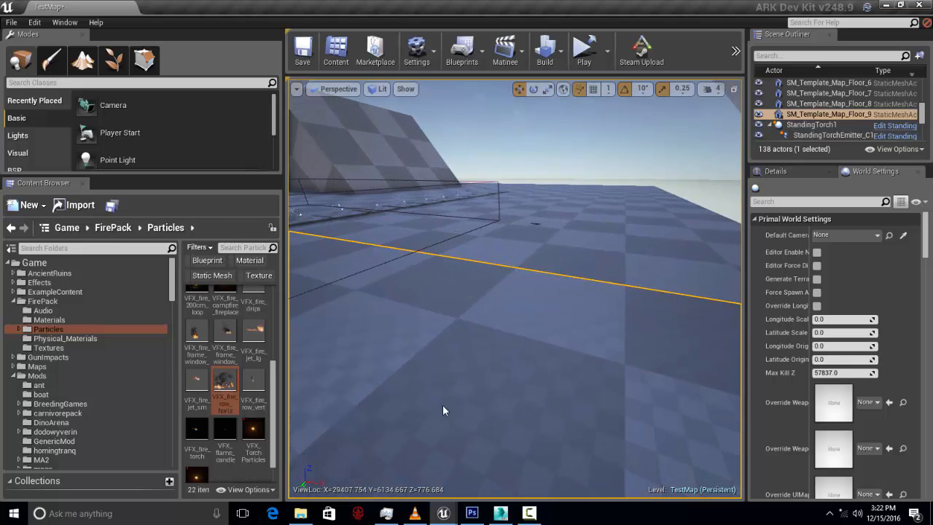
left_click_drag(172, 287, 179, 280)
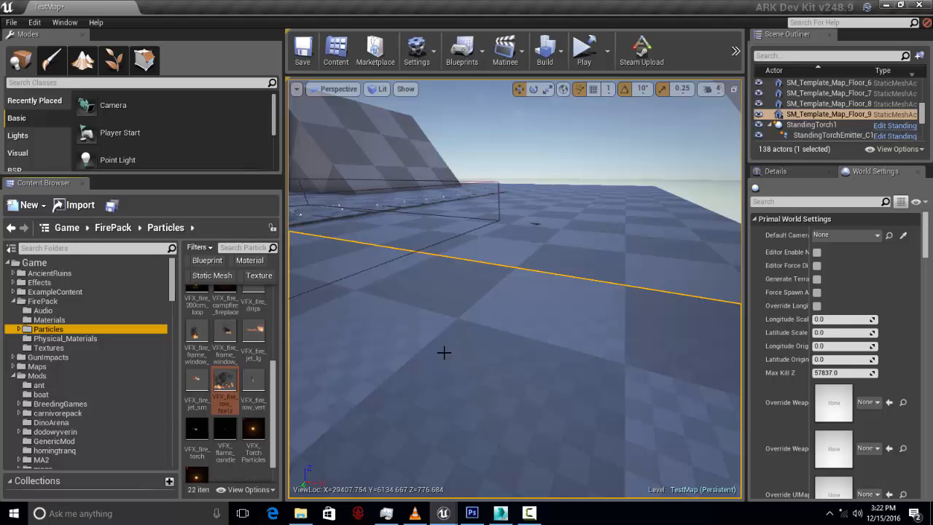
right_click_drag(513, 333, 513, 333)
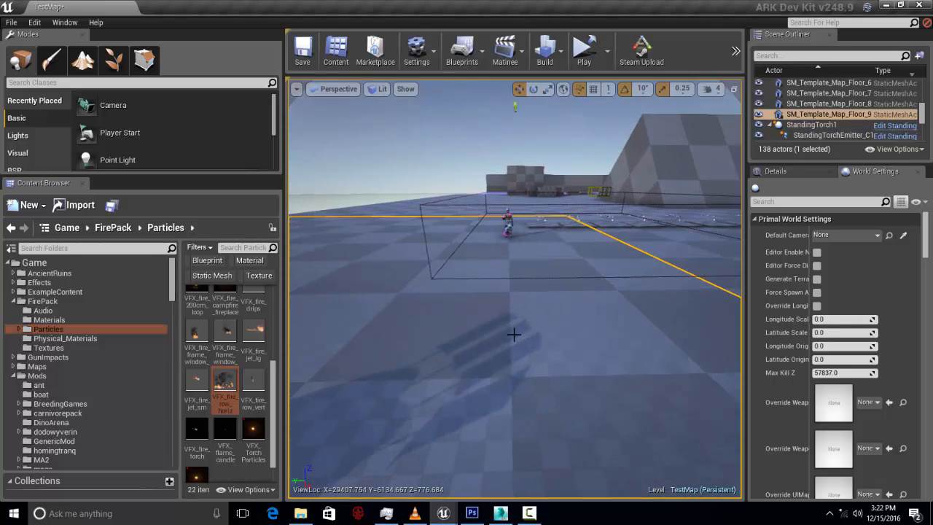
left_click(173, 287)
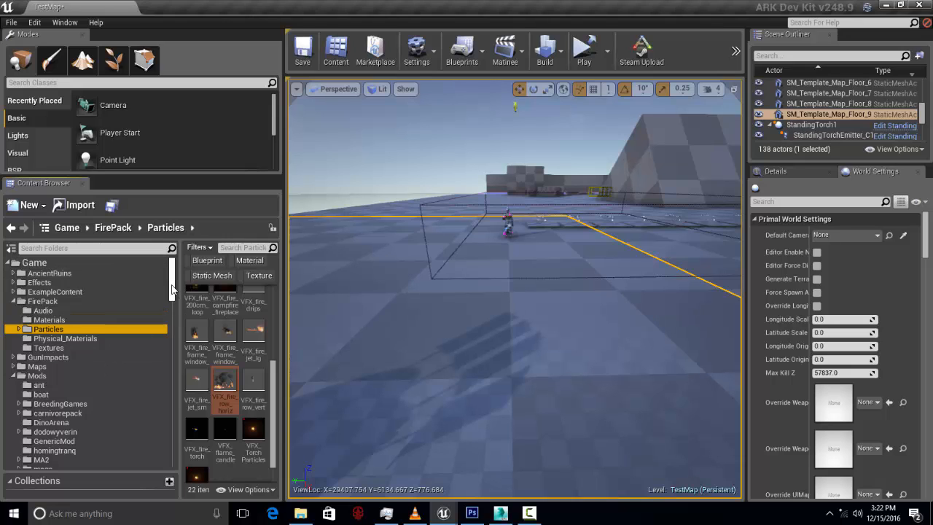
Search the whole Game folder for assets matching "kibble"
left_click(63, 262)
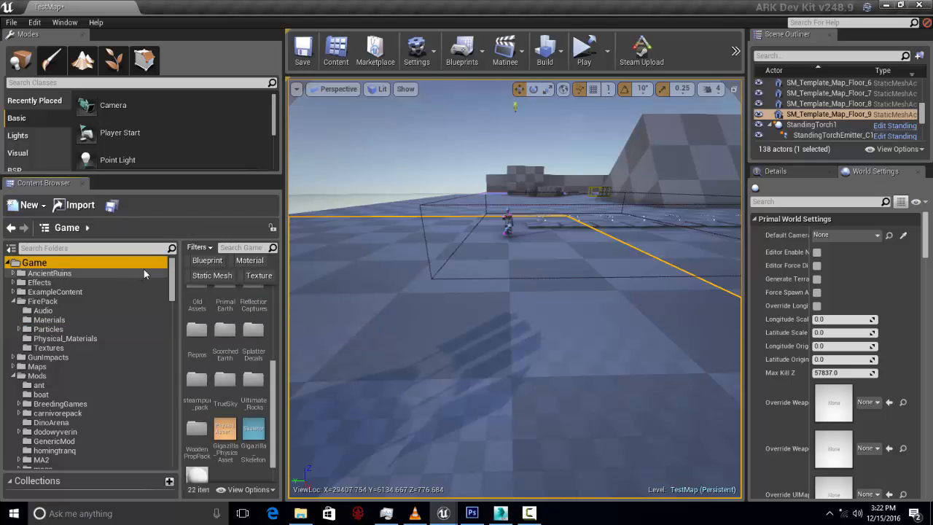
left_click(233, 248)
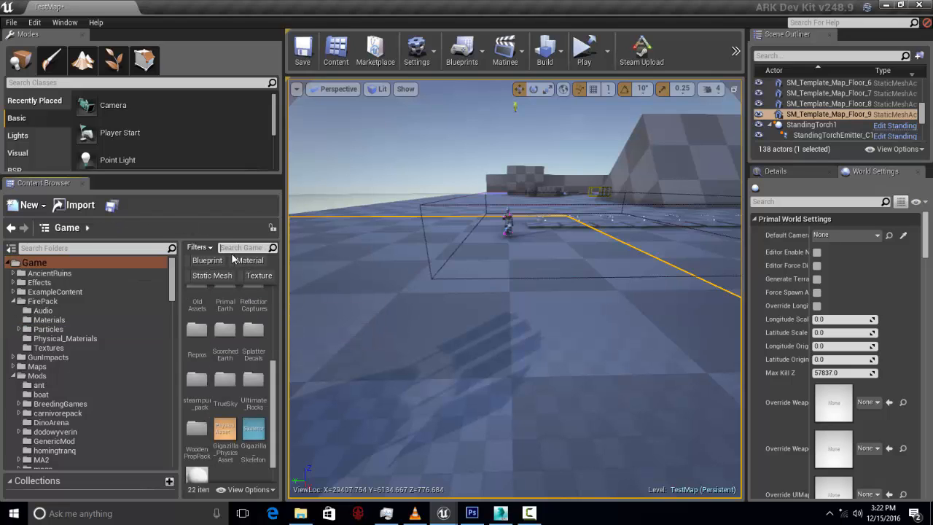
type("kibble")
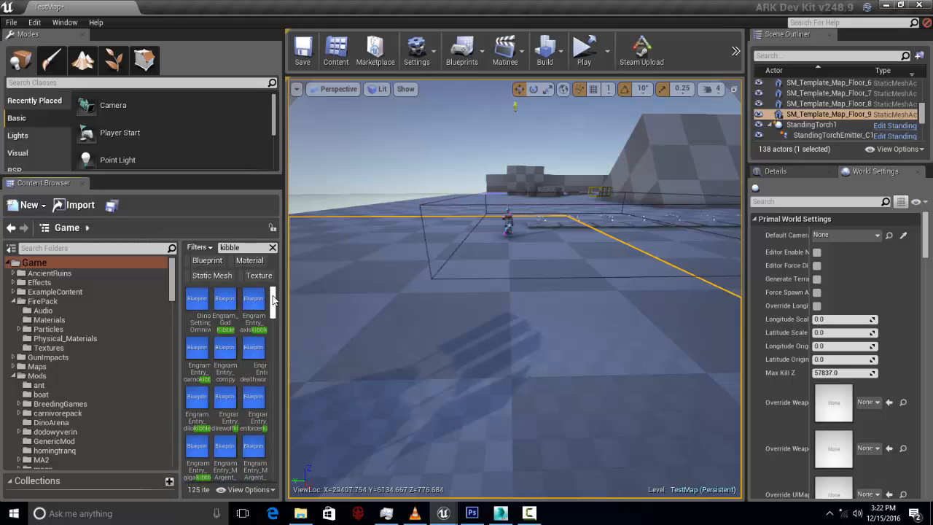
Copy the DinoSettings_Omnivore_Medium_Direbearkibble blueprint from the search results into the kibble folder of the youtube mod
right_click(198, 310)
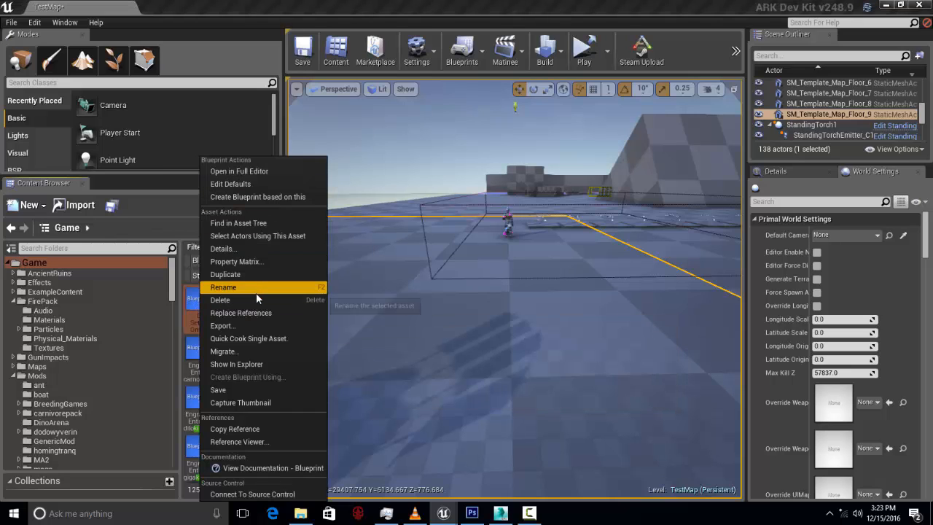
left_click(194, 307)
scroll(127, 332, "down", 10)
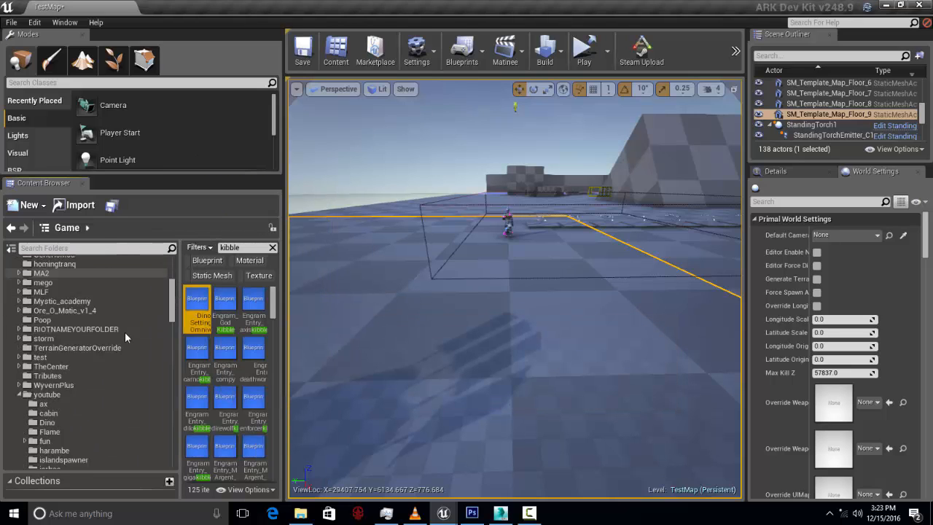
scroll(124, 332, "down", 6)
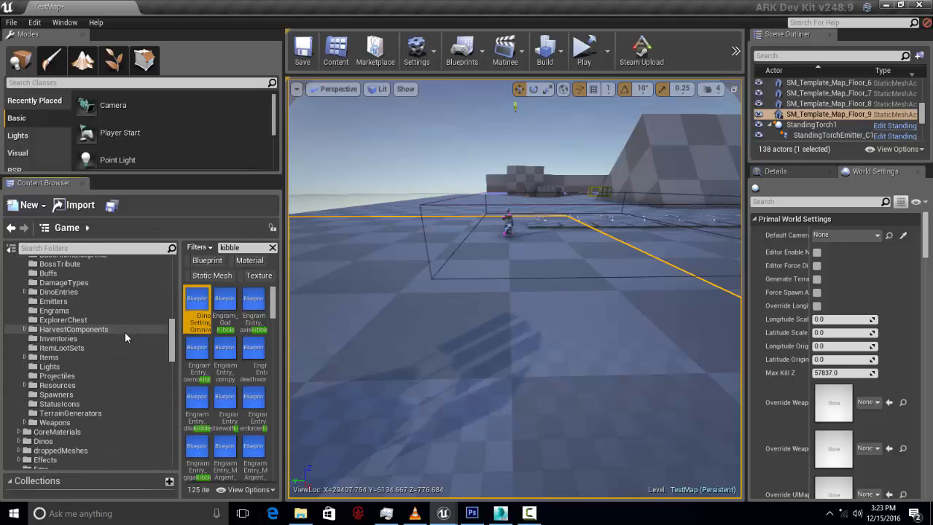
scroll(125, 332, "up", 7)
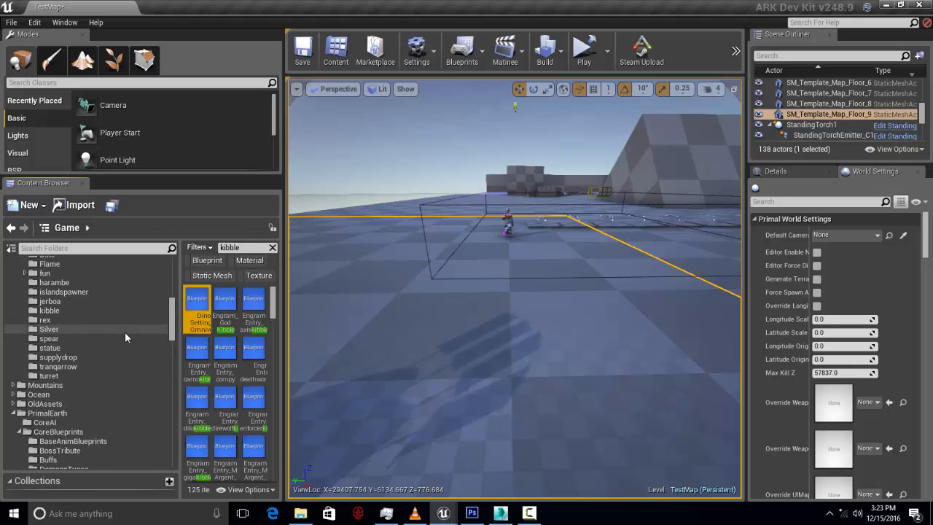
left_click_drag(190, 321, 89, 314)
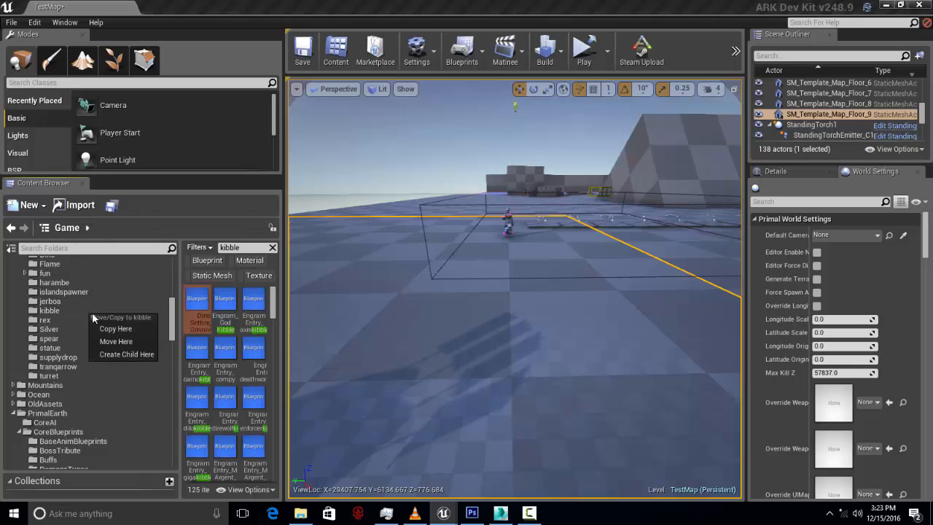
left_click(113, 330)
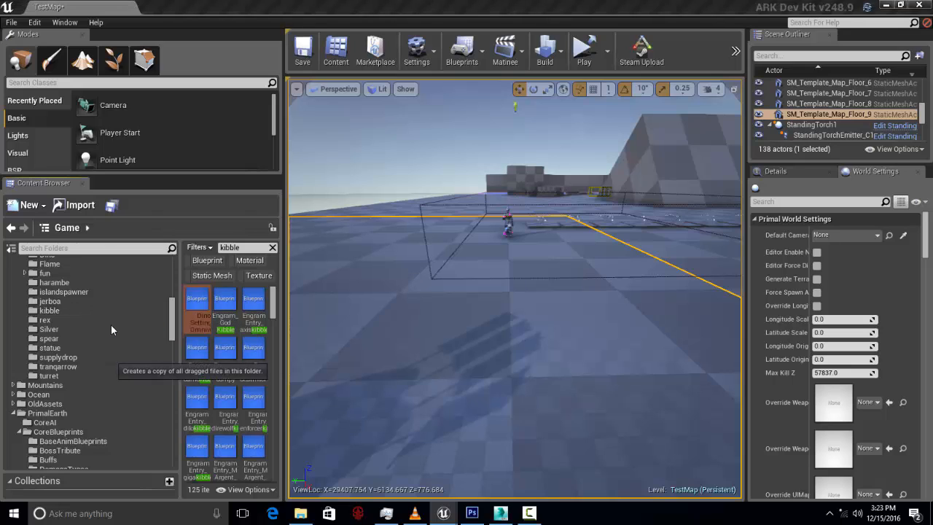
Open the youtube mod's kibble folder and show the copied DinoSettings blueprint in the Reference Viewer
left_click(67, 310)
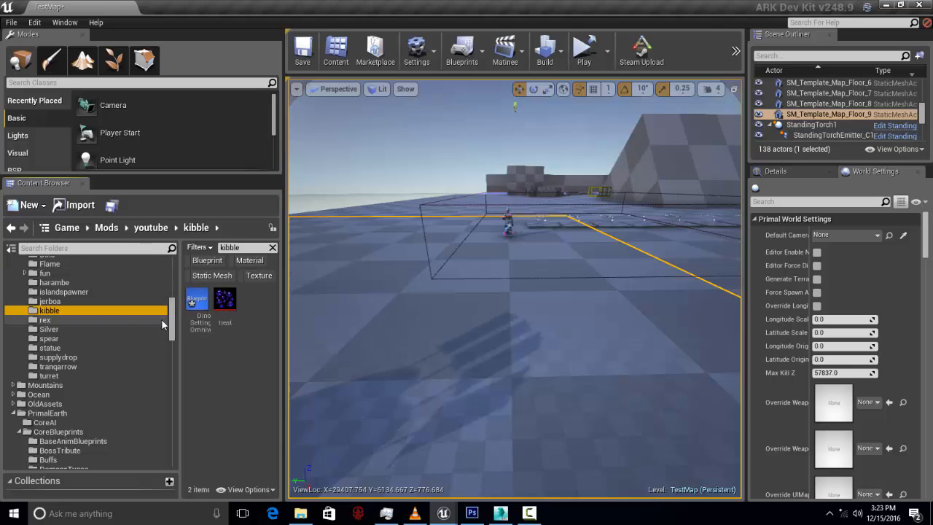
right_click(198, 303)
left_click(241, 429)
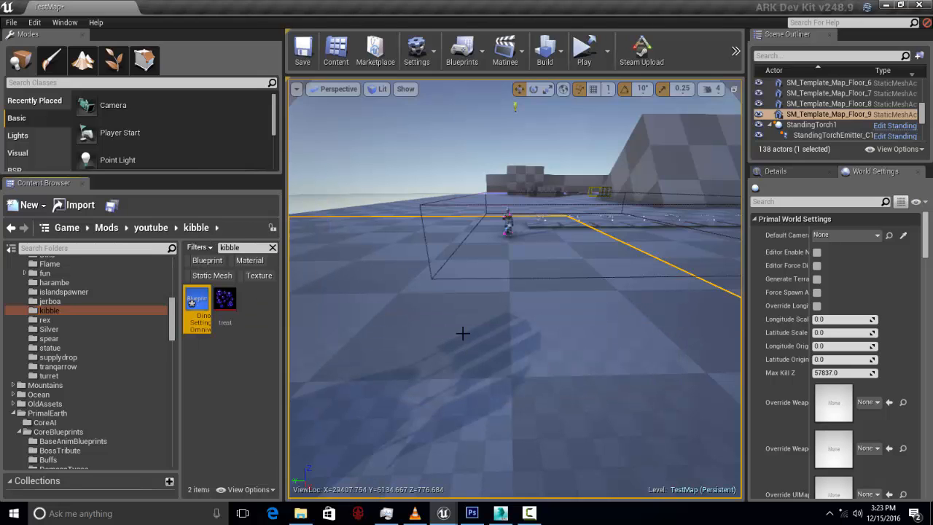
right_click(198, 302)
left_click(251, 434)
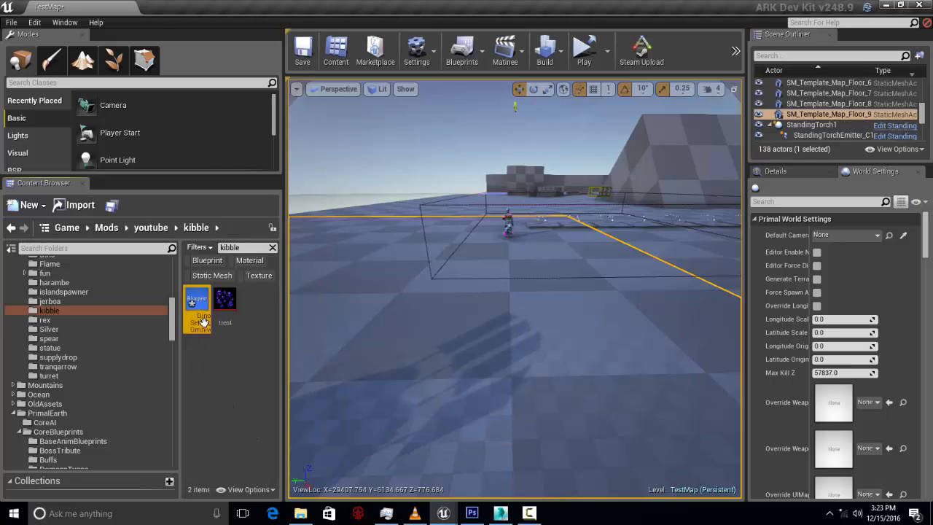
right_click(199, 303)
left_click(235, 441)
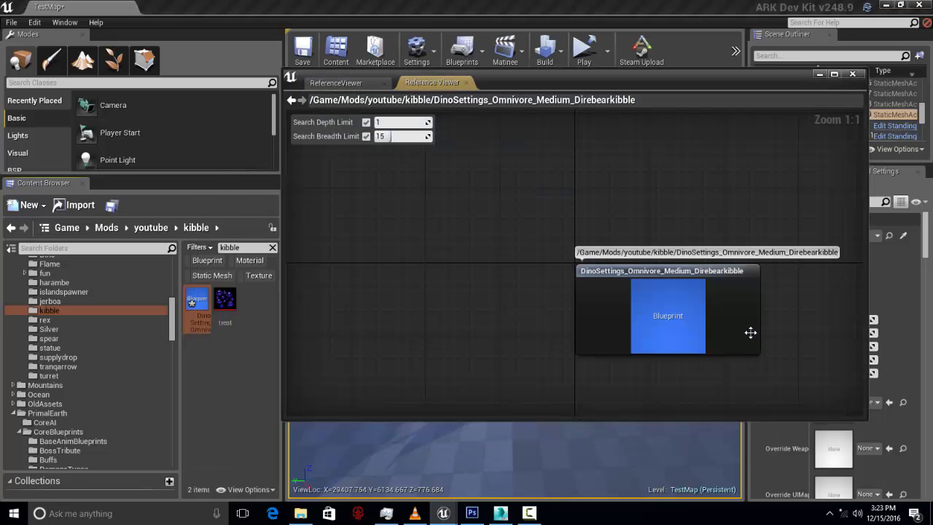
Show the original Ore_O_Matic_v1_4 Direbearkibble settings blueprint in the Reference Viewer and examine the consumable items linked to it
scroll(88, 328, "up", 10)
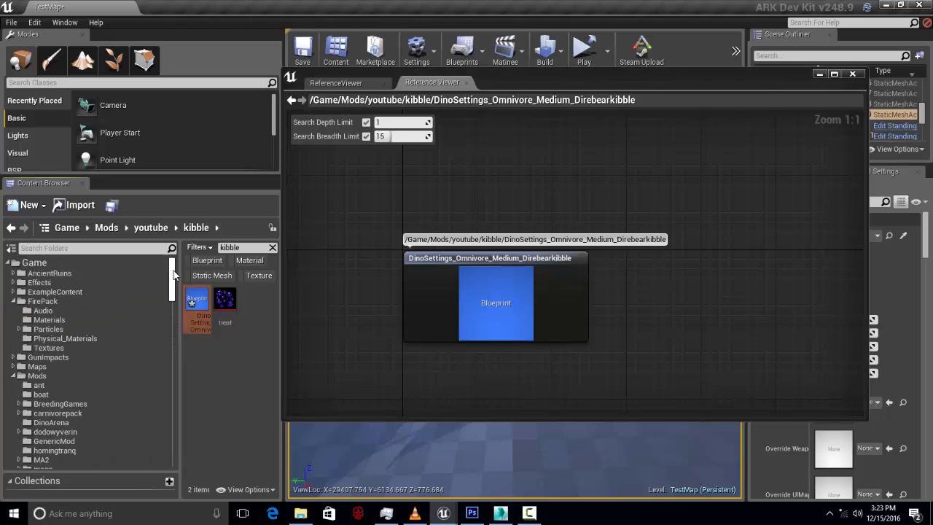
left_click(85, 264)
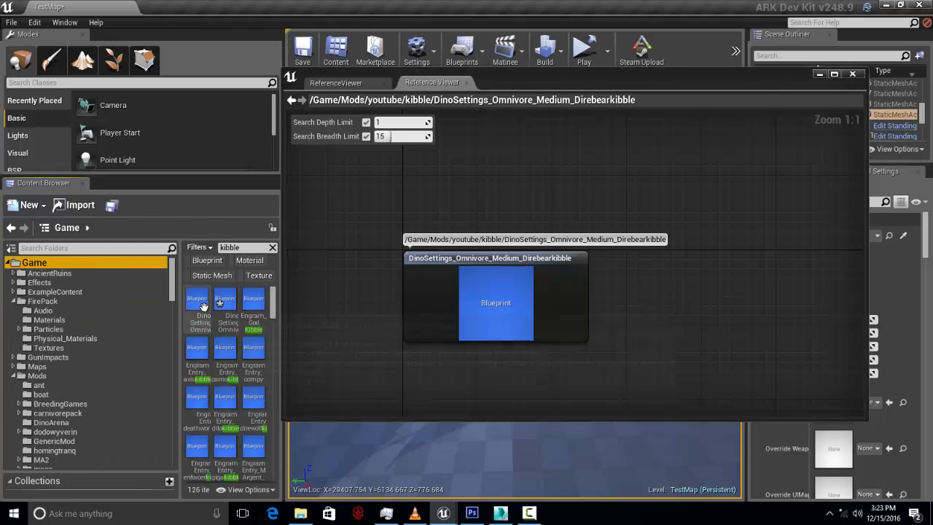
right_click(205, 304)
left_click(235, 445)
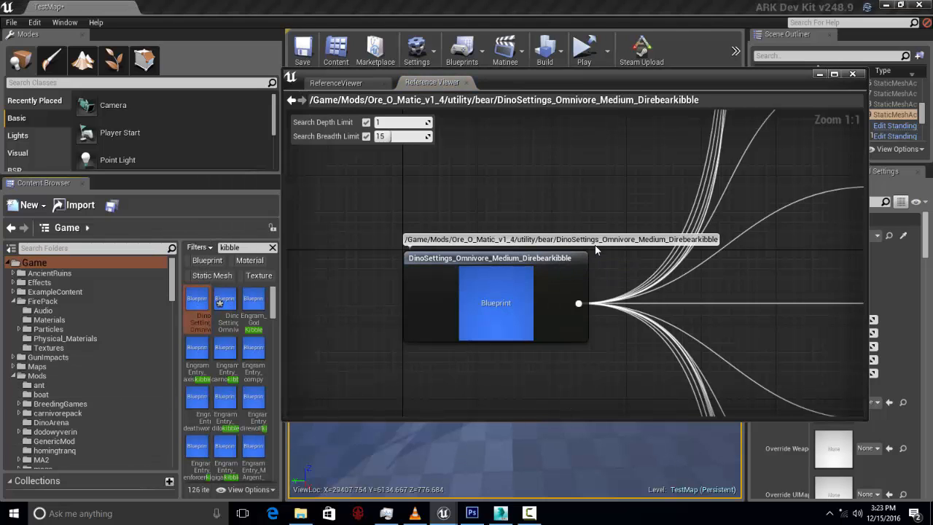
right_click_drag(627, 232, 469, 301)
scroll(610, 220, "down", 4)
right_click_drag(628, 197, 499, 335)
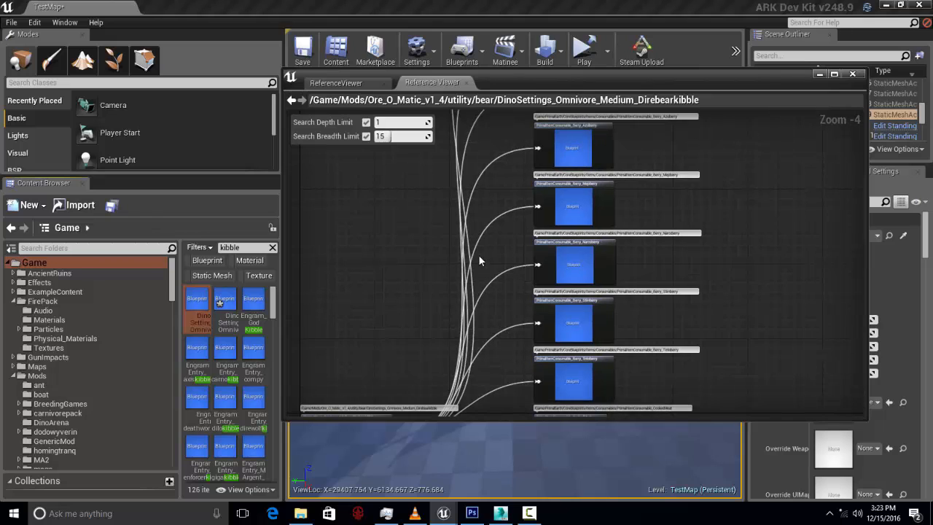
right_click_drag(478, 260, 428, 464)
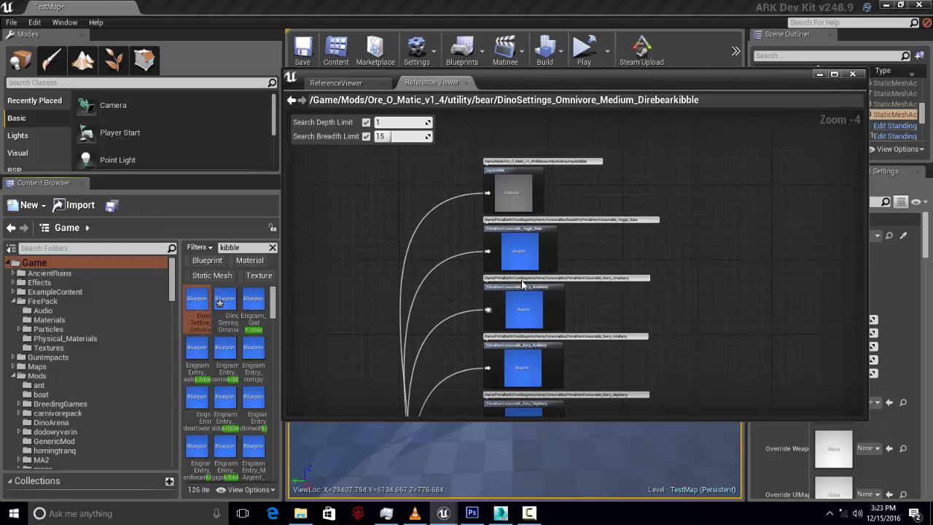
scroll(552, 258, "up", 3)
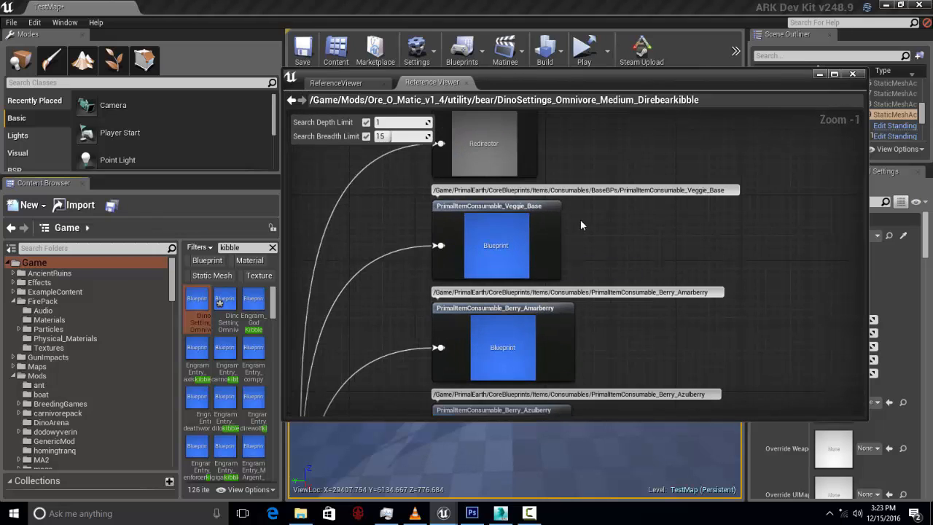
right_click_drag(572, 369, 562, 214)
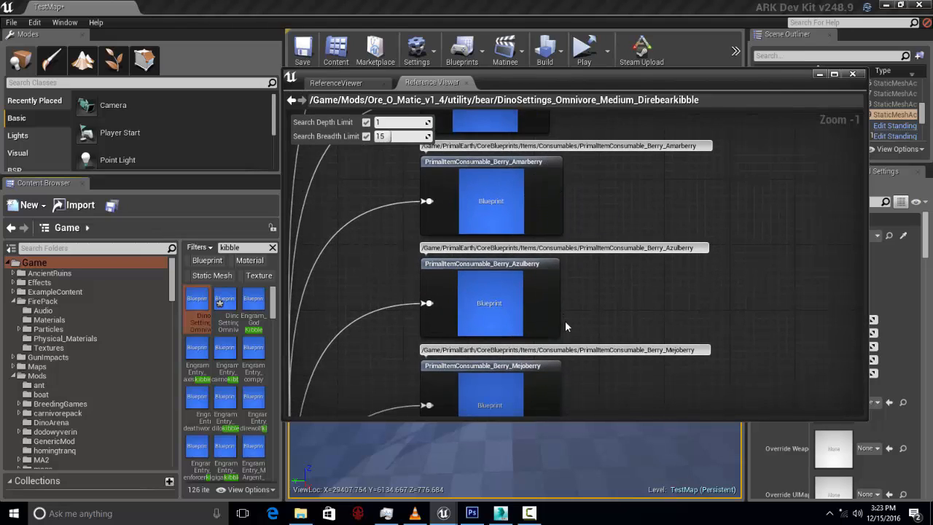
Locate the referenced PrimalItemConsumable_Berry_Azulberry blueprint among the project assets and copy it into the youtube mod's kibble folder
left_click(526, 300)
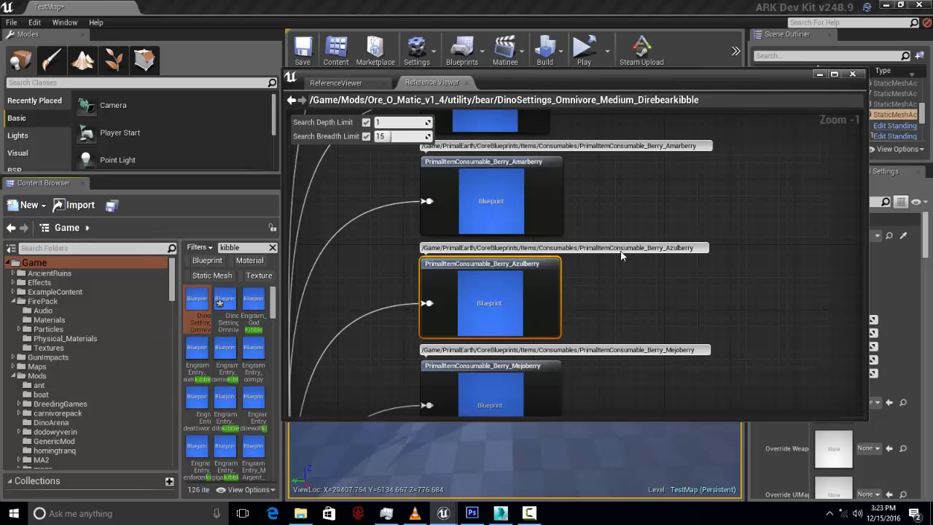
left_click_drag(173, 283, 172, 319)
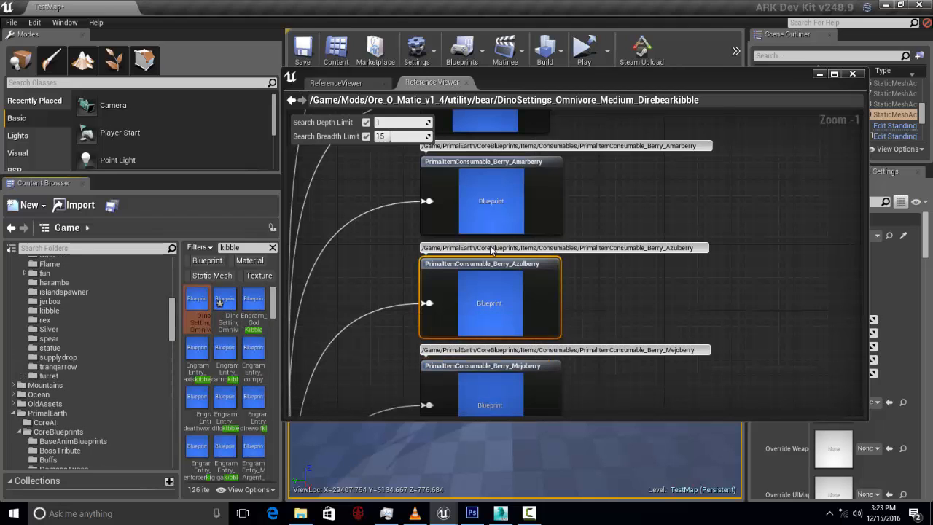
right_click(539, 295)
left_click(590, 300)
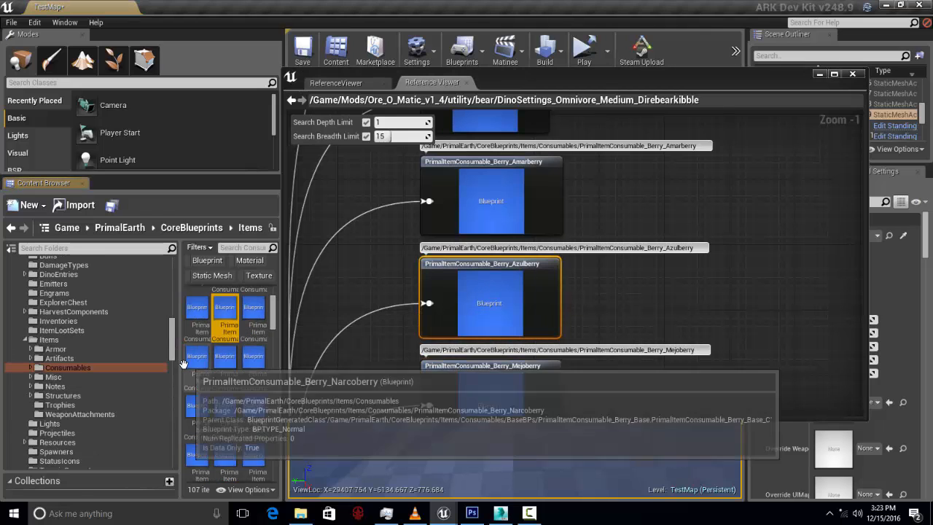
left_click_drag(176, 344, 82, 383)
left_click(124, 398)
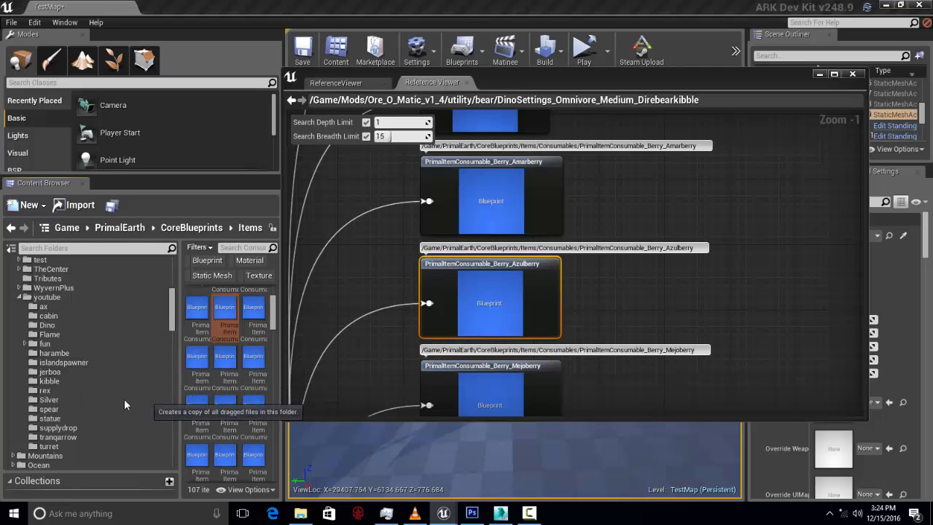
Rename the copied berry consumable blueprint in the kibble folder so that its name ends in _treat
left_click(62, 381)
left_click(227, 319)
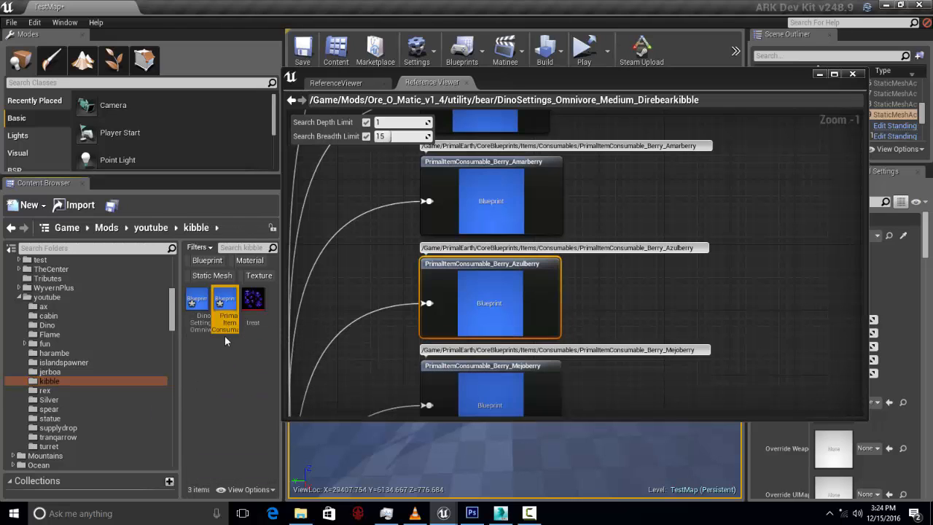
left_click(225, 322)
key("End")
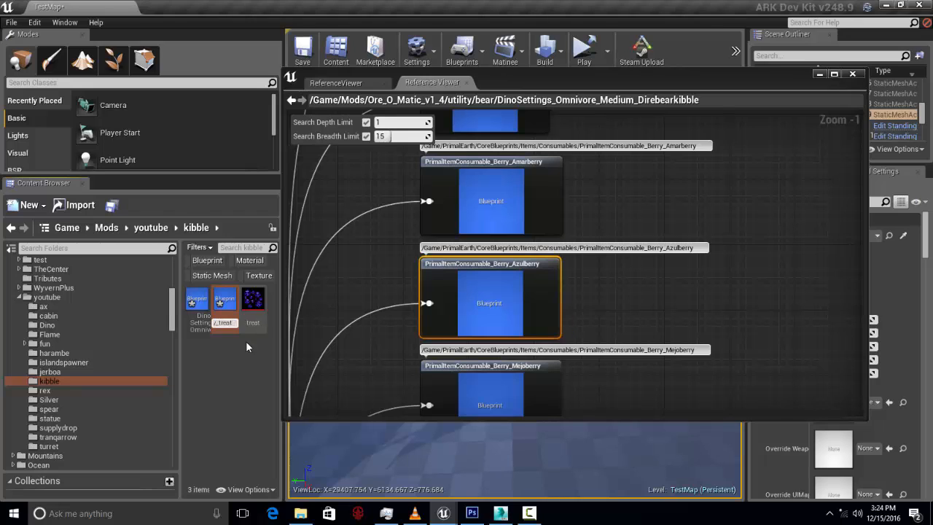
key("Return")
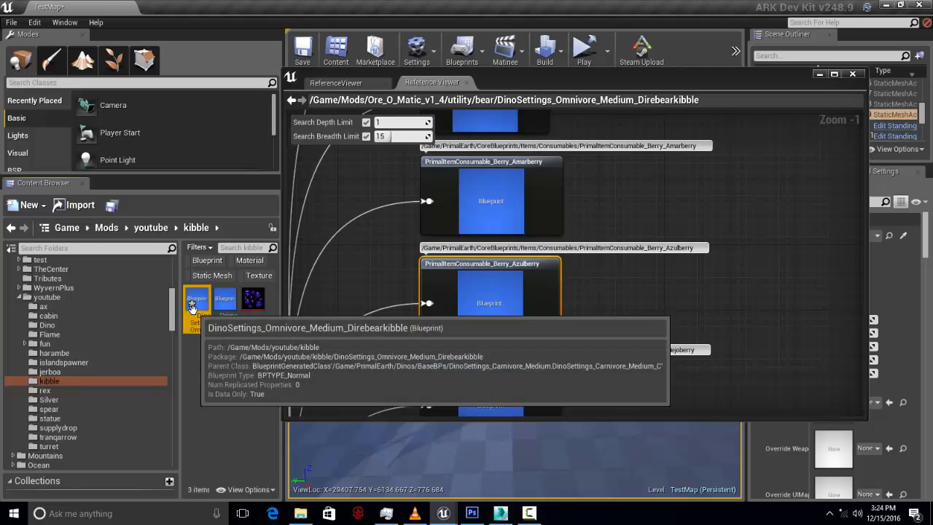
left_click(199, 322)
left_click(197, 323)
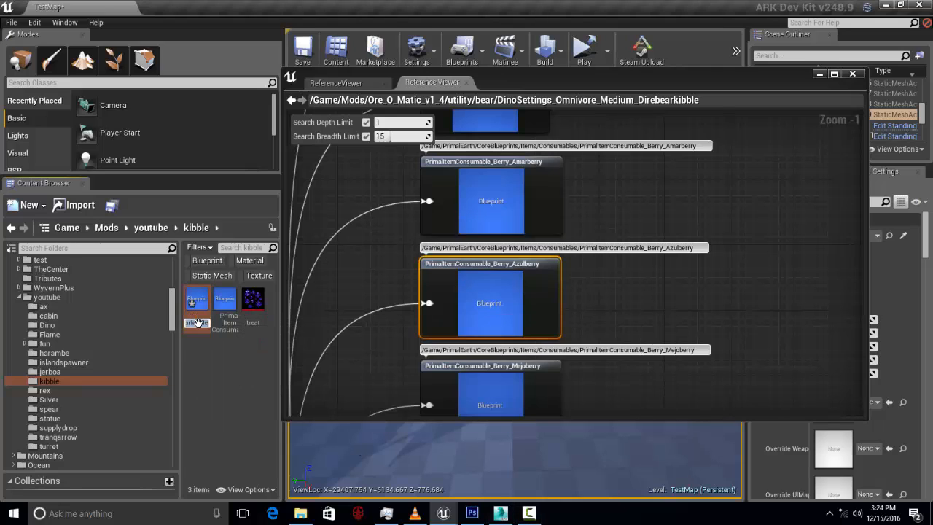
left_click(197, 304)
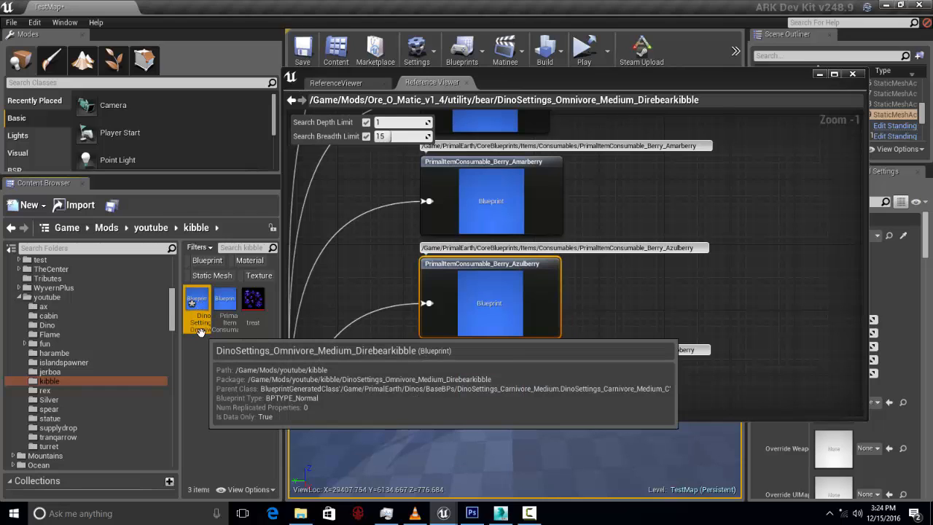
scroll(116, 314, "up", 10)
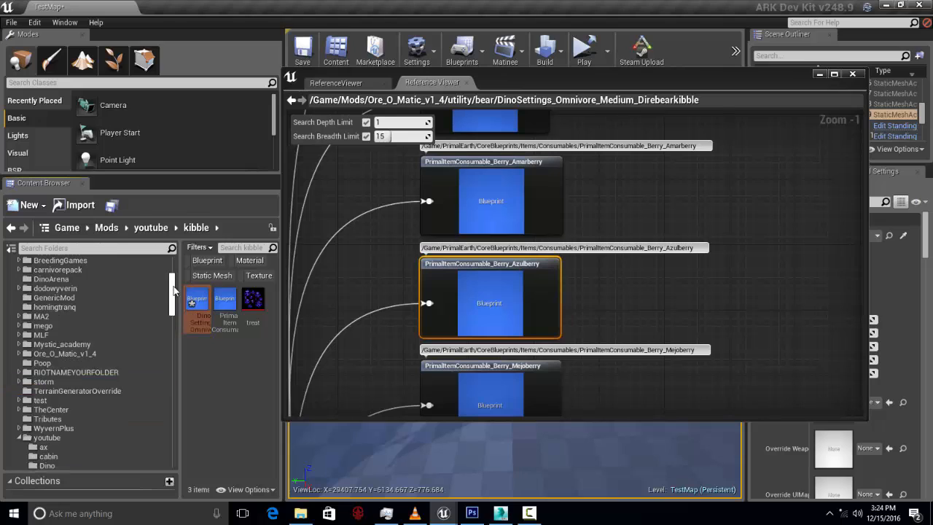
Search all game assets for kibble, locate the PrimalItemConsumable_Kibble_Camelsaurus blueprint and copy it into the youtube mod's kibble folder
left_click(100, 261)
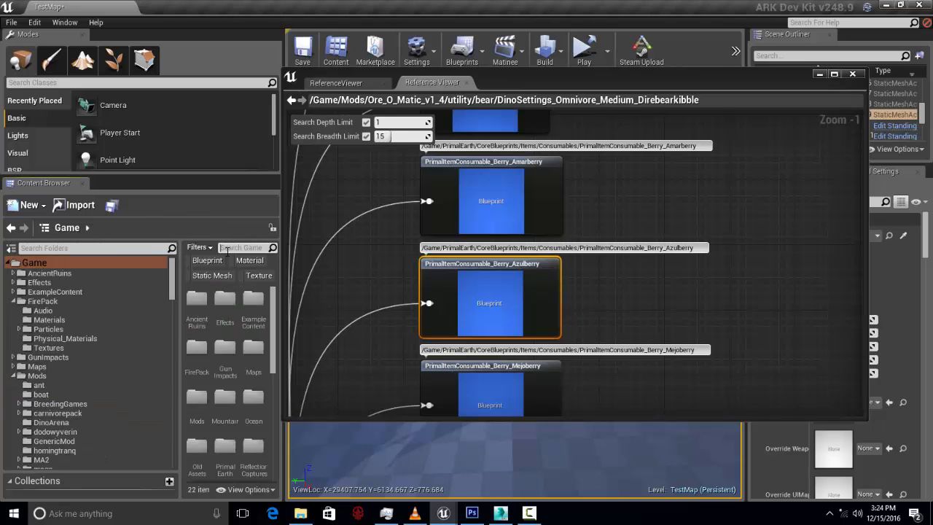
type("kibble")
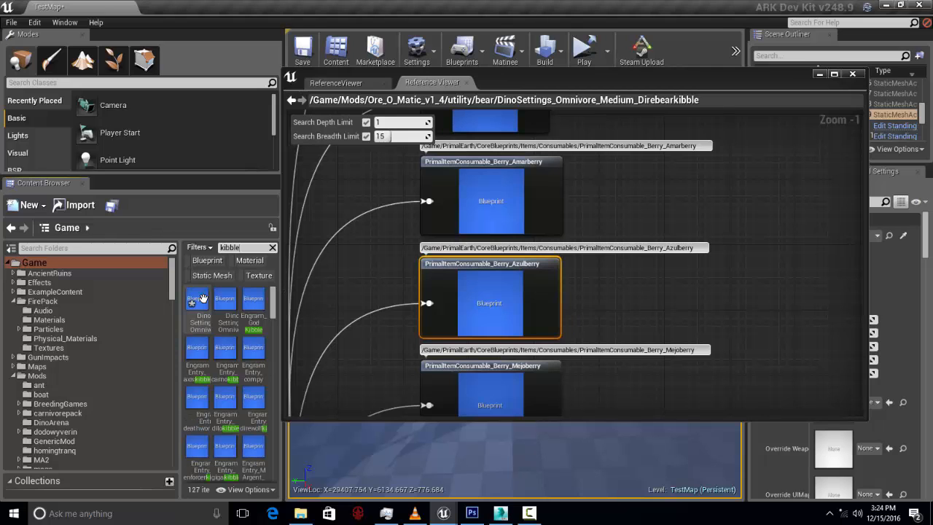
scroll(224, 364, "down", 2)
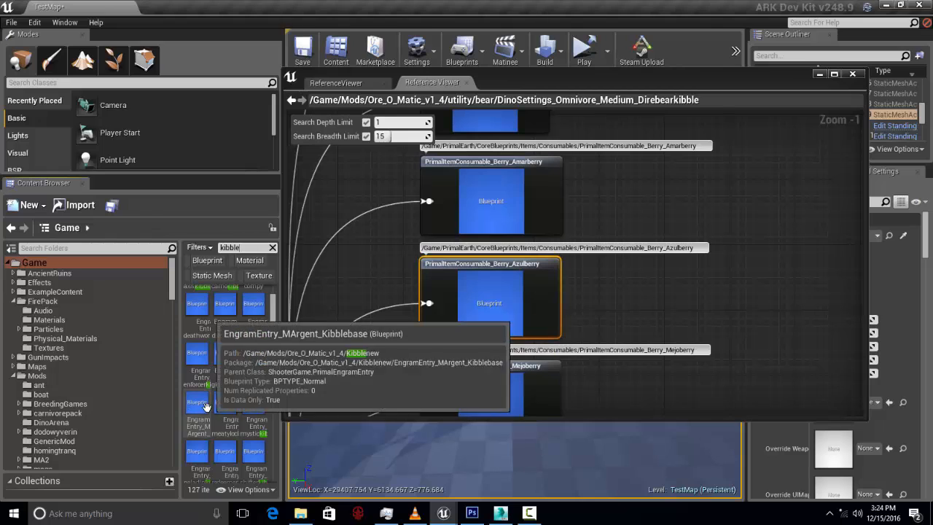
scroll(211, 423, "down", 1)
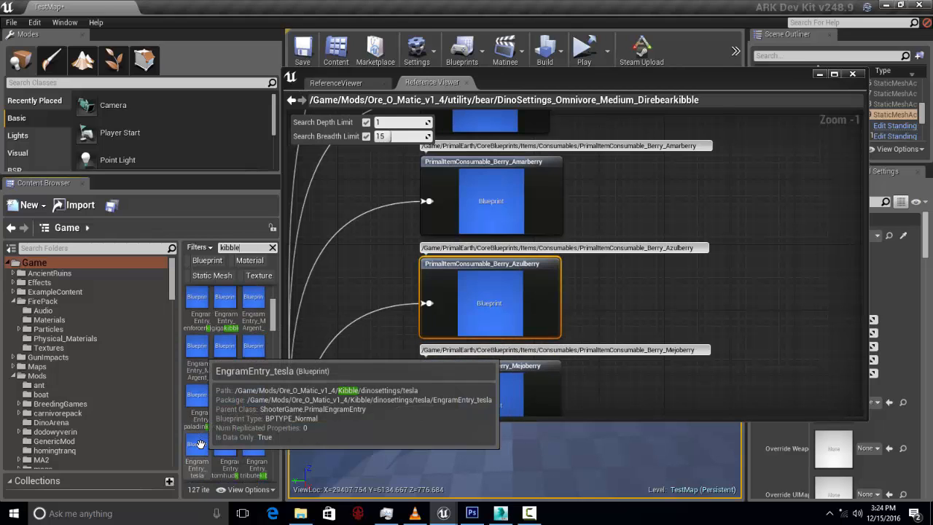
scroll(197, 442, "down", 2)
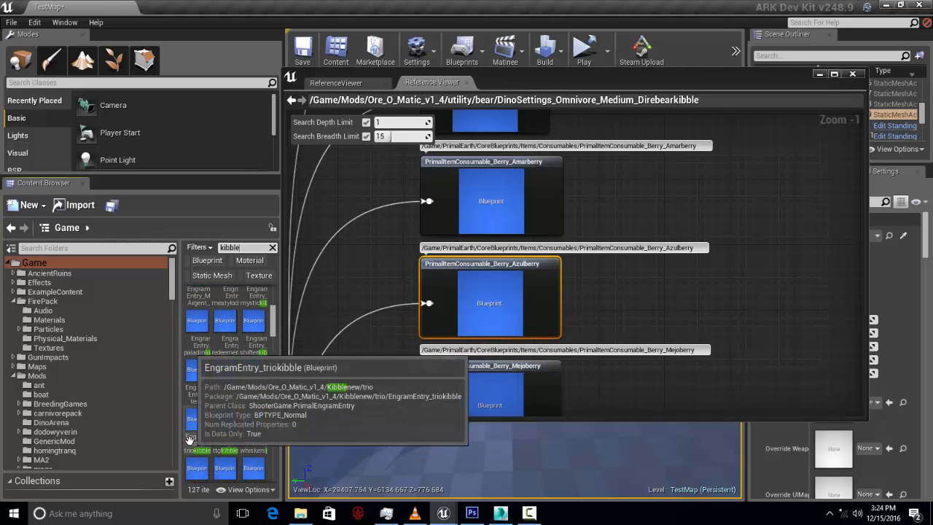
scroll(207, 446, "down", 2)
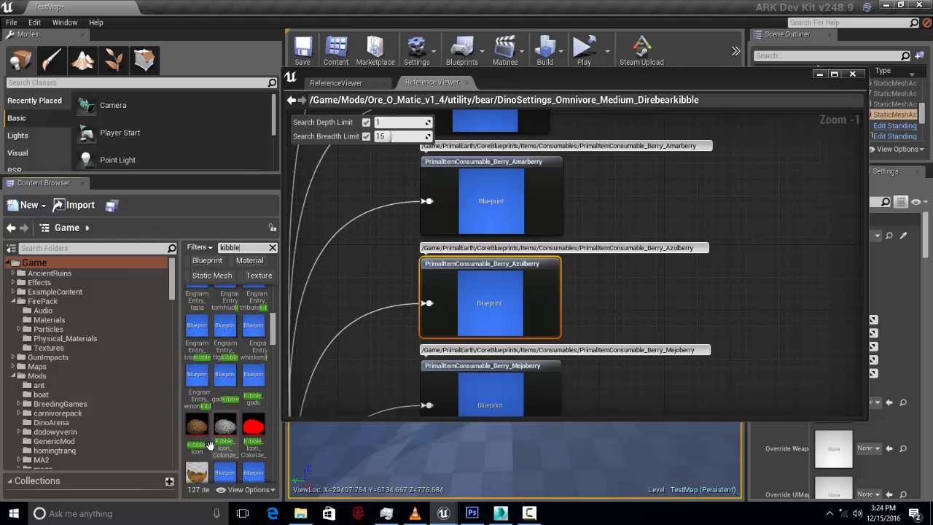
scroll(240, 451, "down", 1)
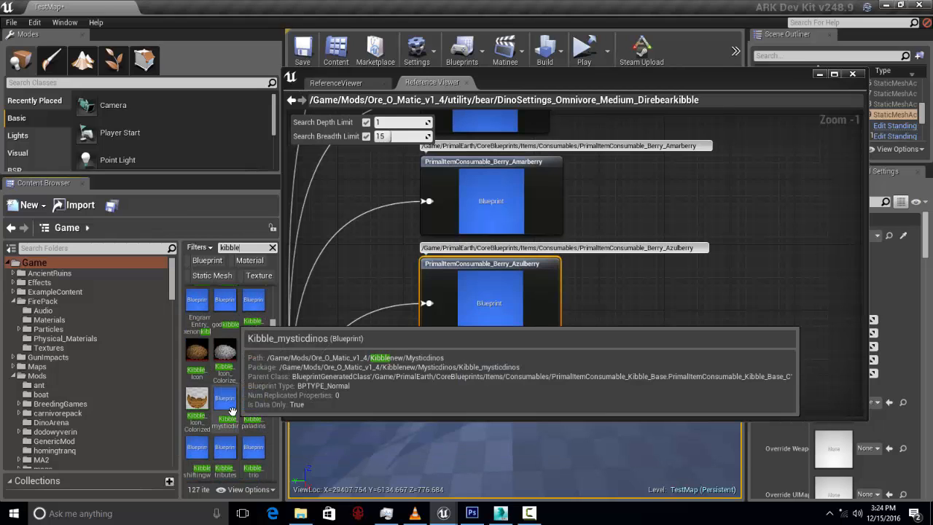
scroll(231, 412, "down", 2)
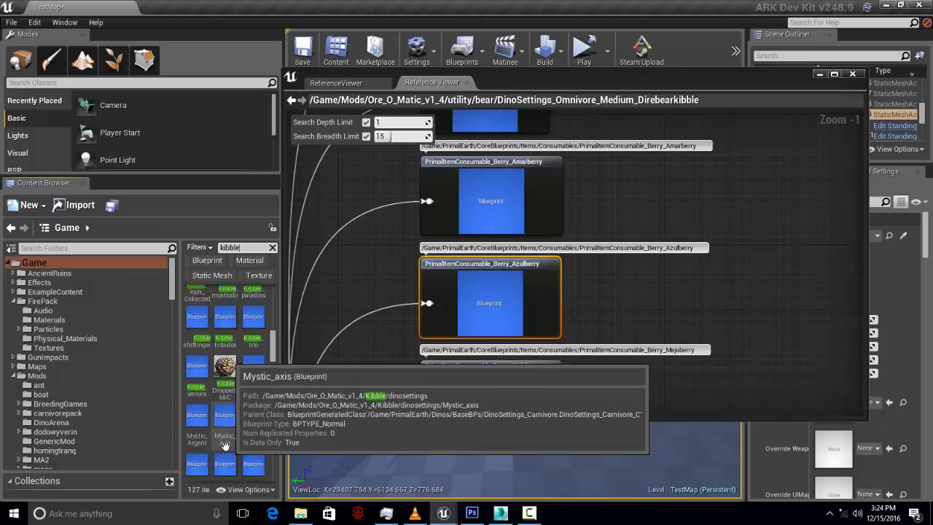
scroll(225, 444, "down", 5)
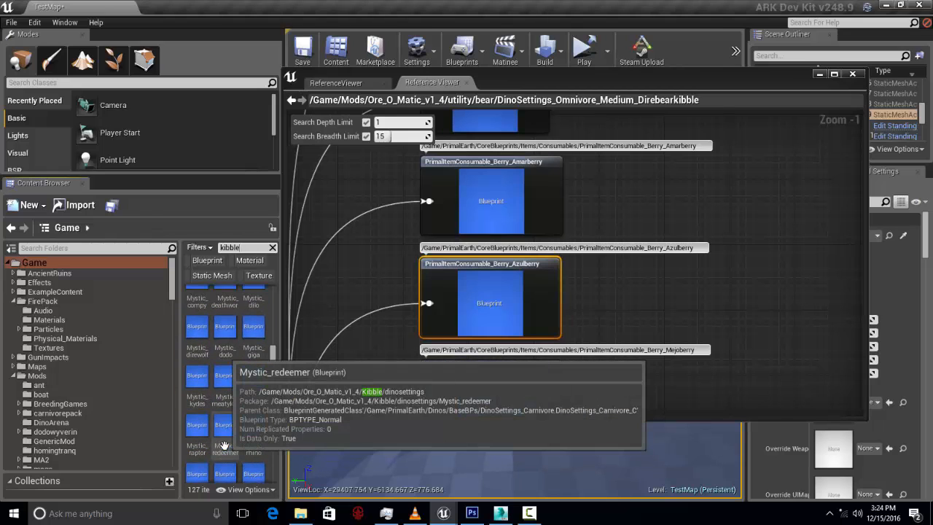
scroll(224, 445, "down", 5)
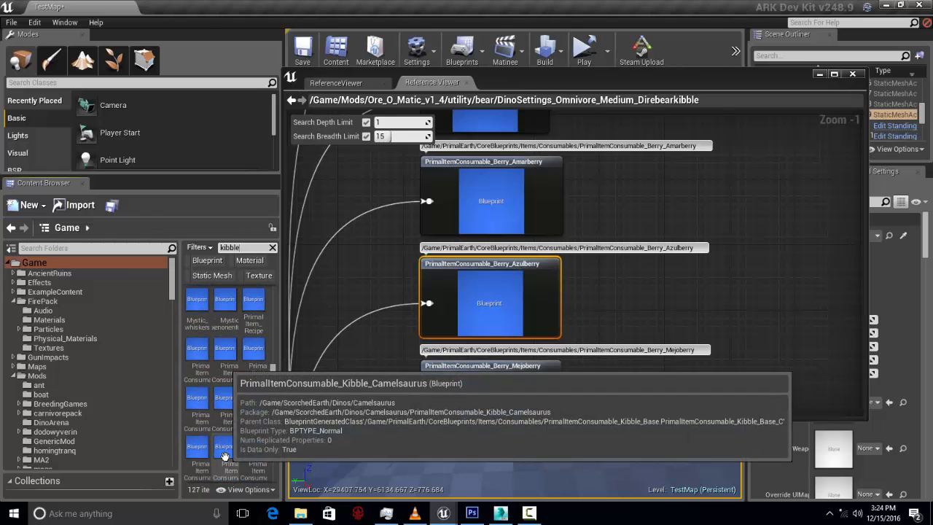
left_click(224, 450)
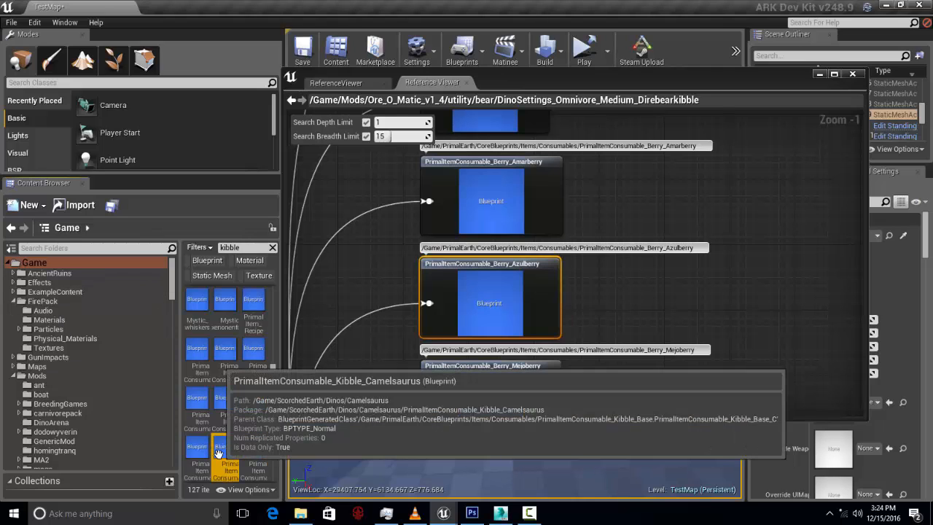
left_click_drag(173, 282, 177, 313)
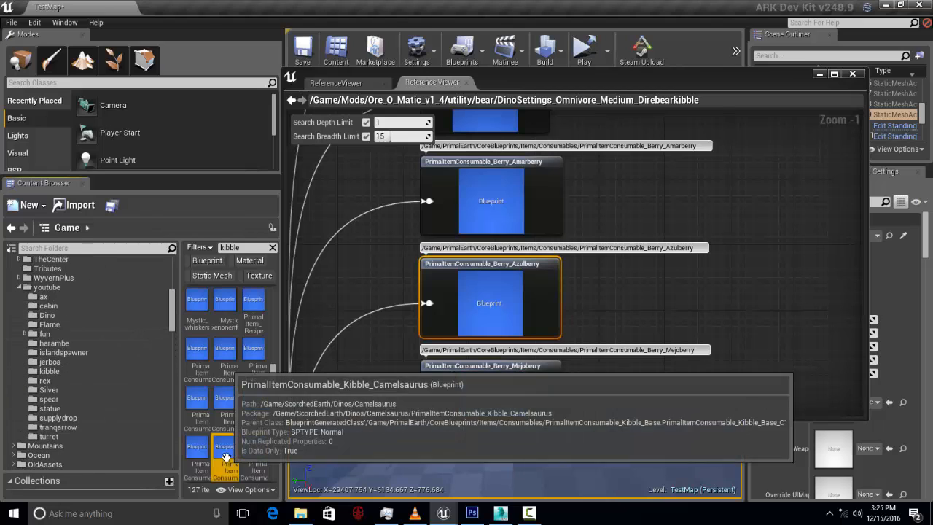
left_click_drag(225, 457, 77, 371)
left_click(102, 384)
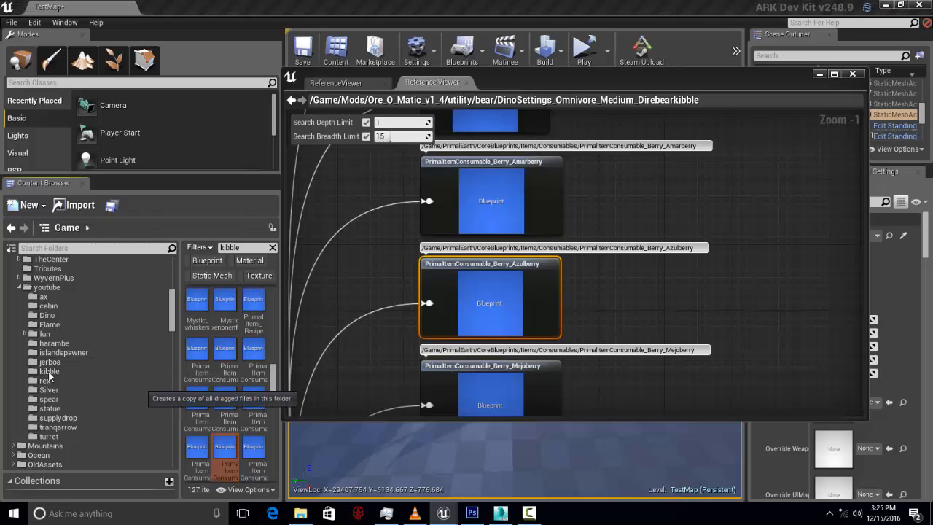
Delete the copied DinoSettings_Omnivore_Medium_Direbear blueprint from the youtube mod's kibble folder
left_click(48, 371)
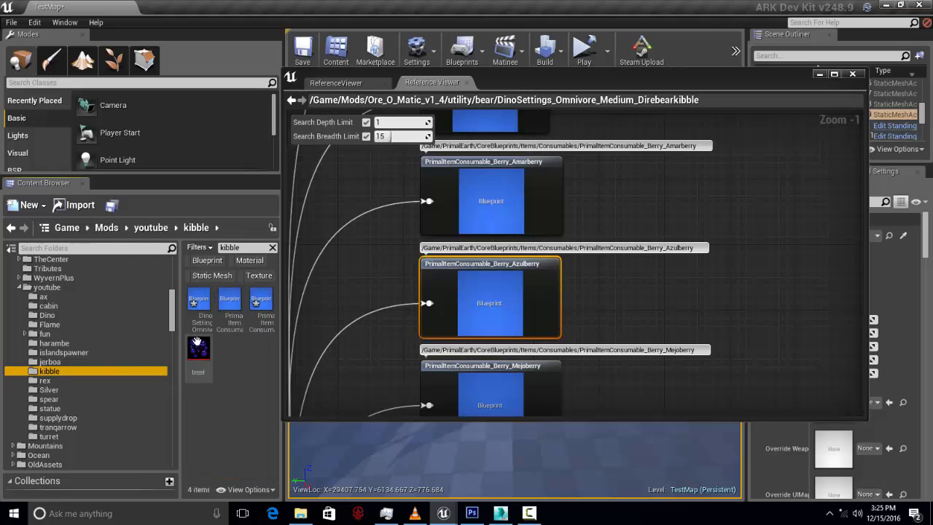
left_click(202, 321)
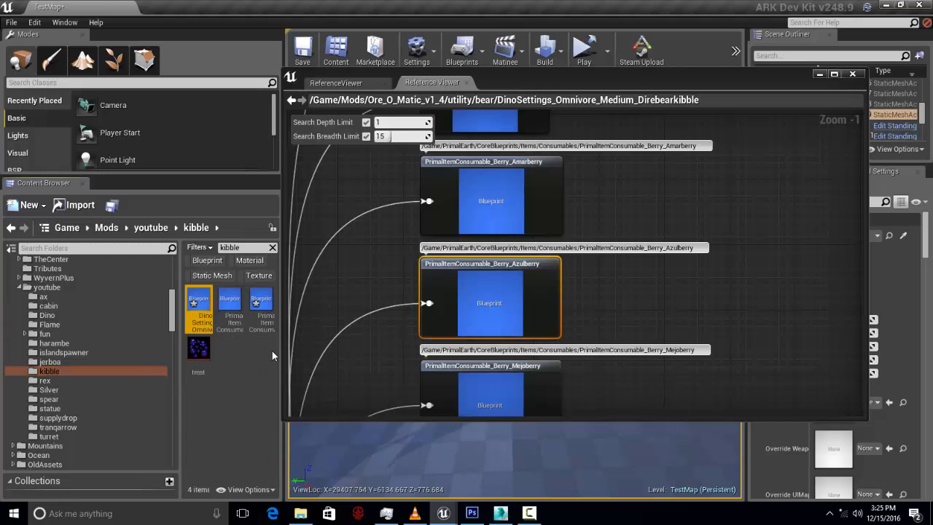
key("Delete")
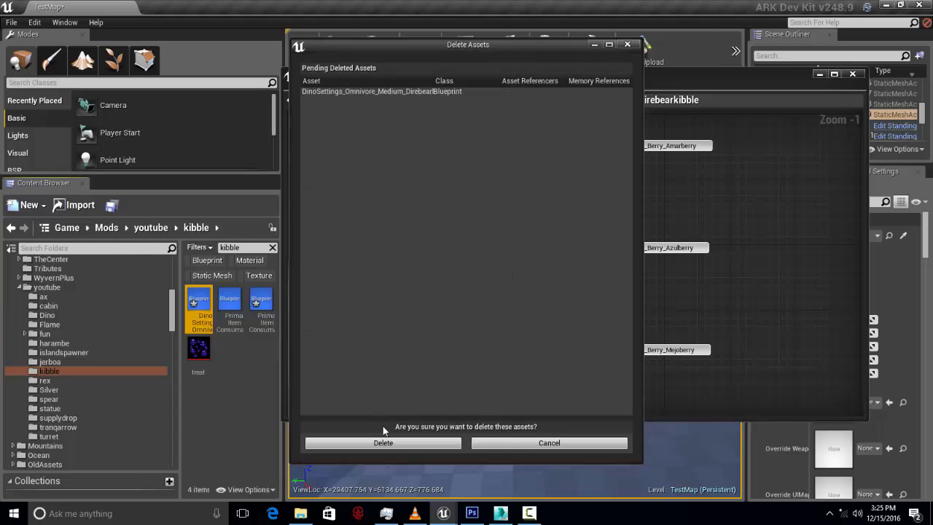
left_click(382, 441)
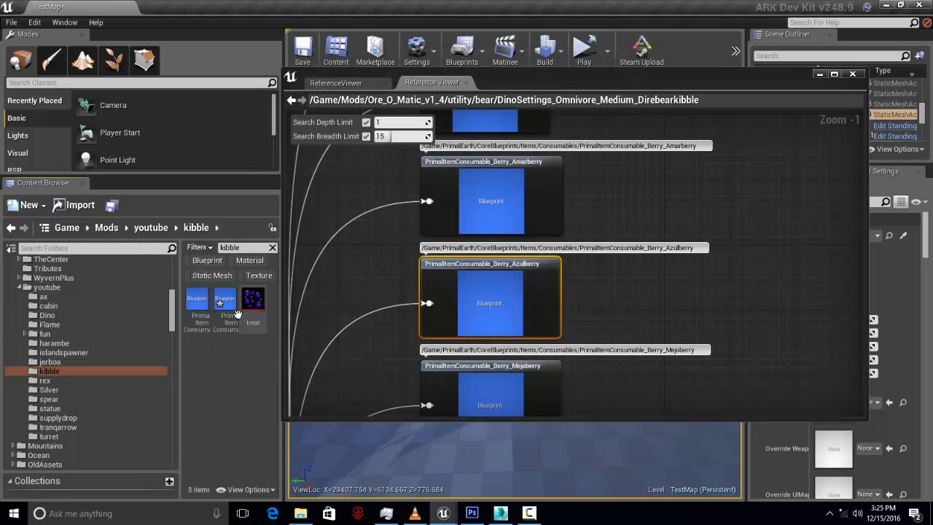
Rename the copied Camelsaurus kibble blueprint to PrimalItemConsumable_Kibble_treat
left_click(225, 300)
key("F2")
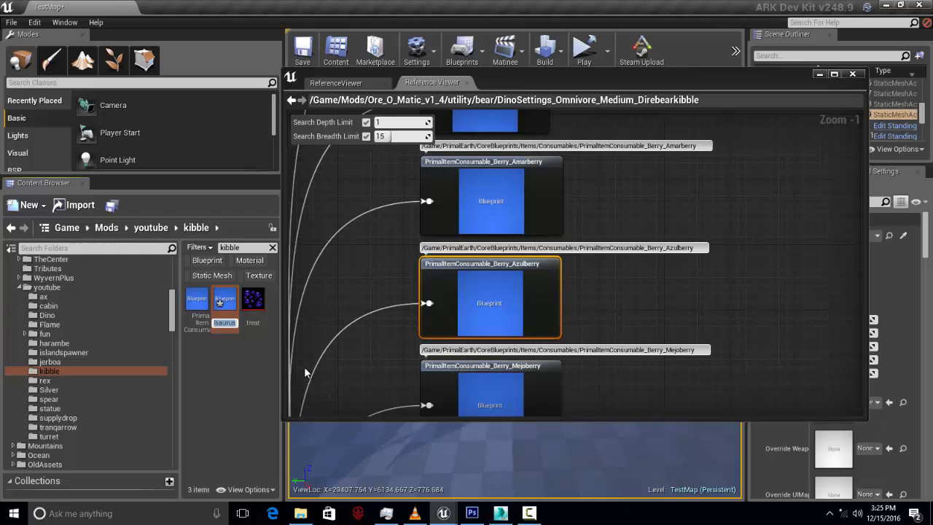
key("Right")
key("BackSpace")
key("BackSpace")
key("BackSpace")
key("BackSpace")
key("BackSpace")
key("BackSpace")
key("BackSpace")
key("BackSpace")
key("BackSpace")
key("BackSpace")
type("treat")
key("Return")
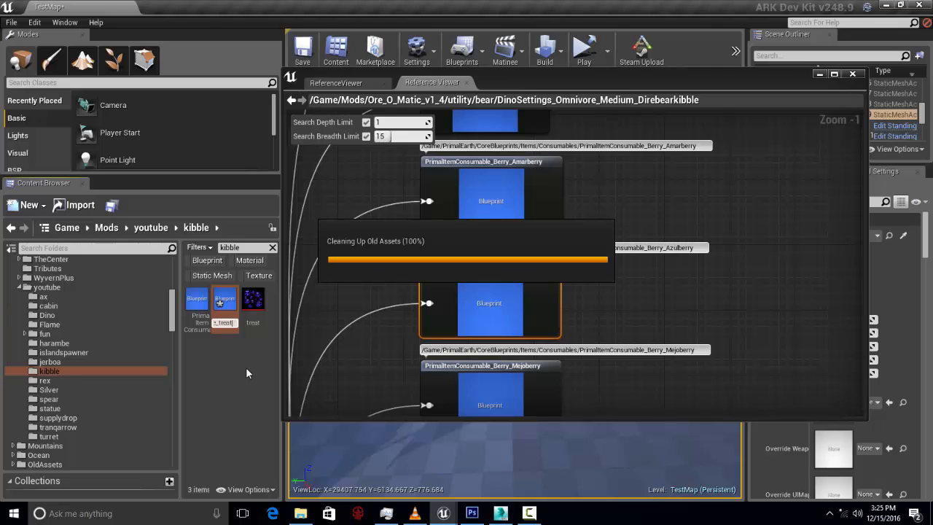
Open the PrimalItemConsumable_Kibble_treat blueprint's defaults and set its Descriptive Name Base to Dino Treat
key("Return")
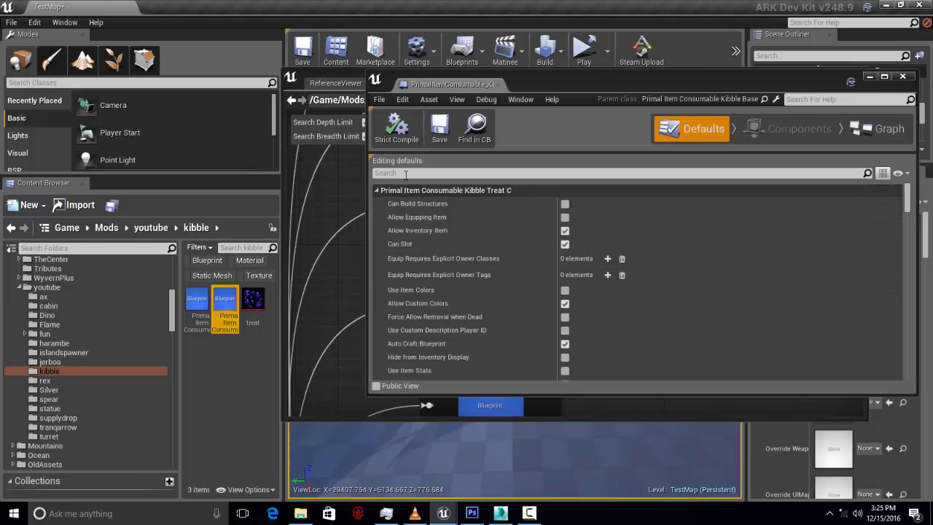
left_click(415, 173)
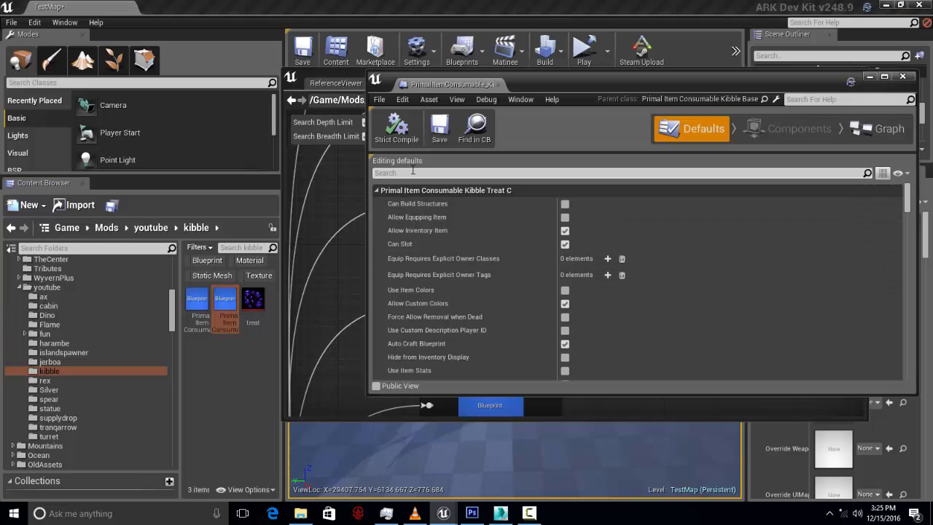
type("descr")
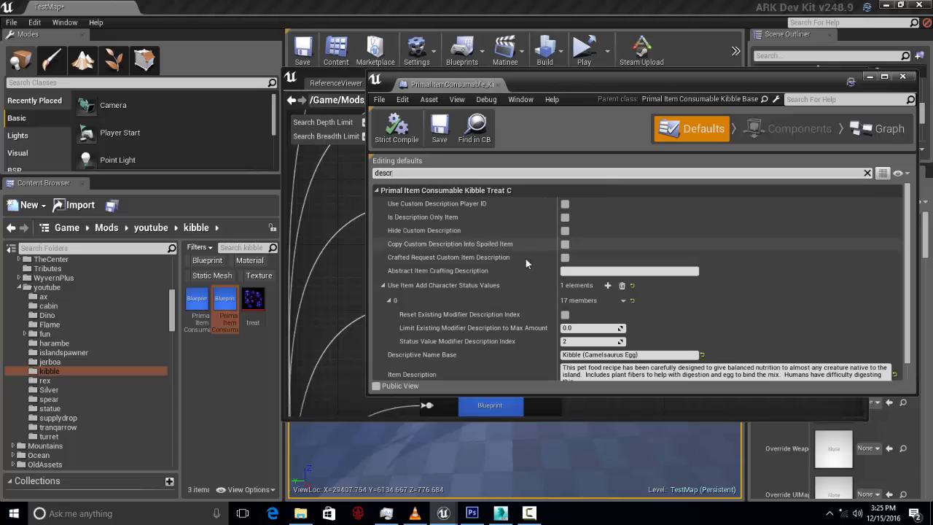
left_click_drag(639, 355, 581, 355)
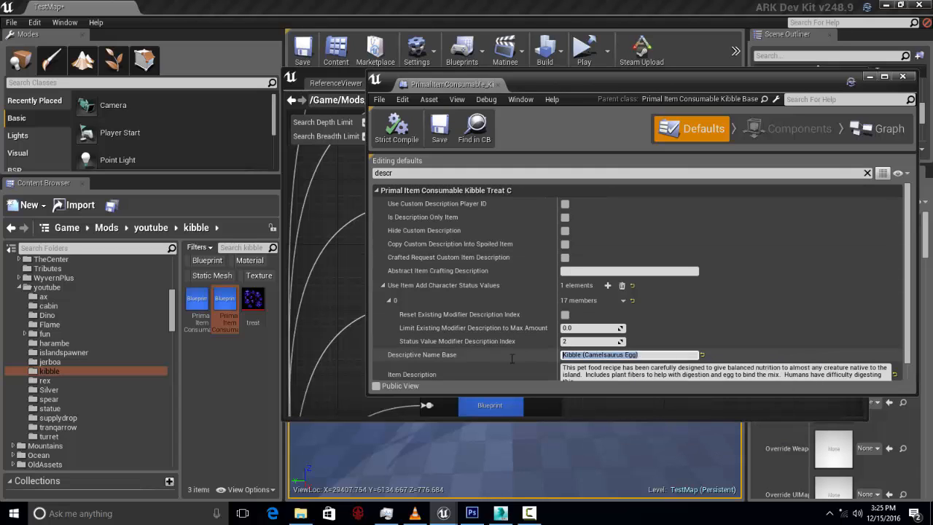
type("D")
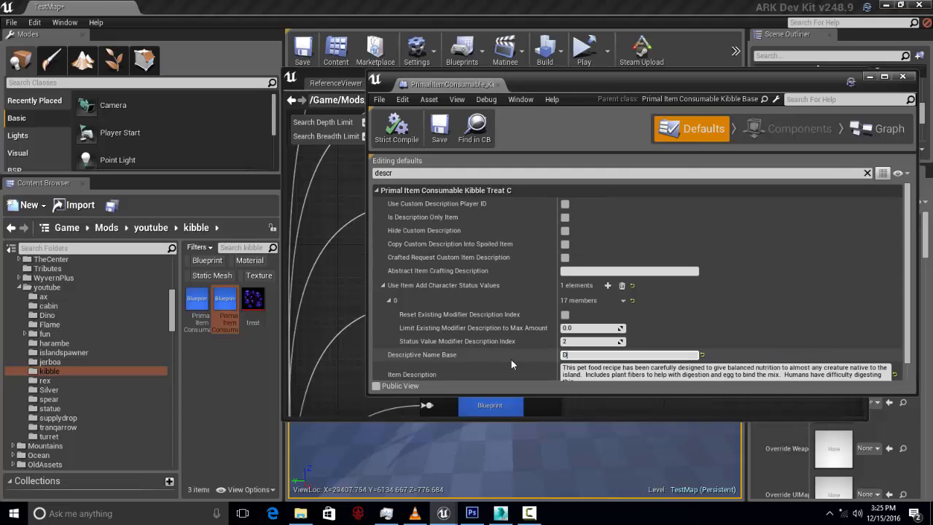
type("ino Treat")
scroll(656, 306, "down", 1)
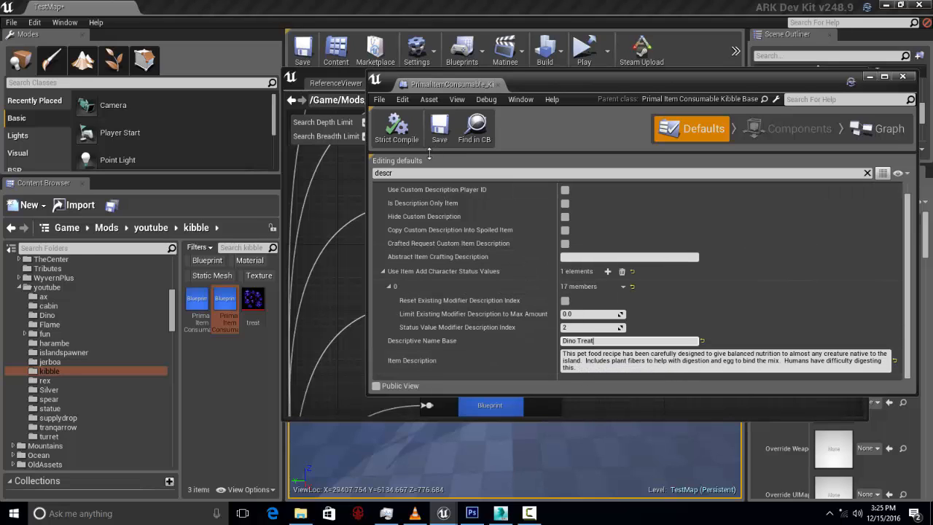
Filter the defaults for req and remove the PrimalItemConsumable_Egg_Camelsaurus entry from the Base Crafting Resource Requirements
left_click_drag(413, 175, 260, 169)
type("re")
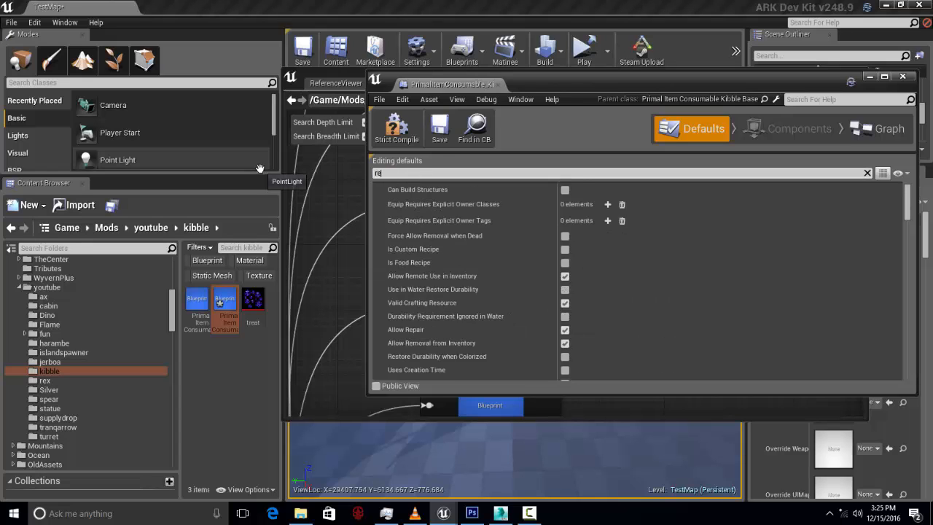
type("q")
scroll(653, 322, "down", 3)
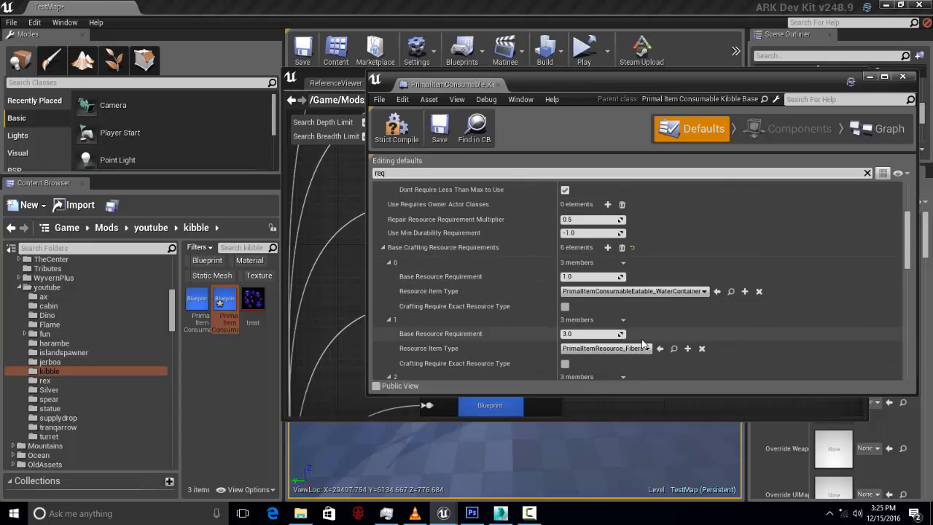
scroll(645, 346, "down", 4)
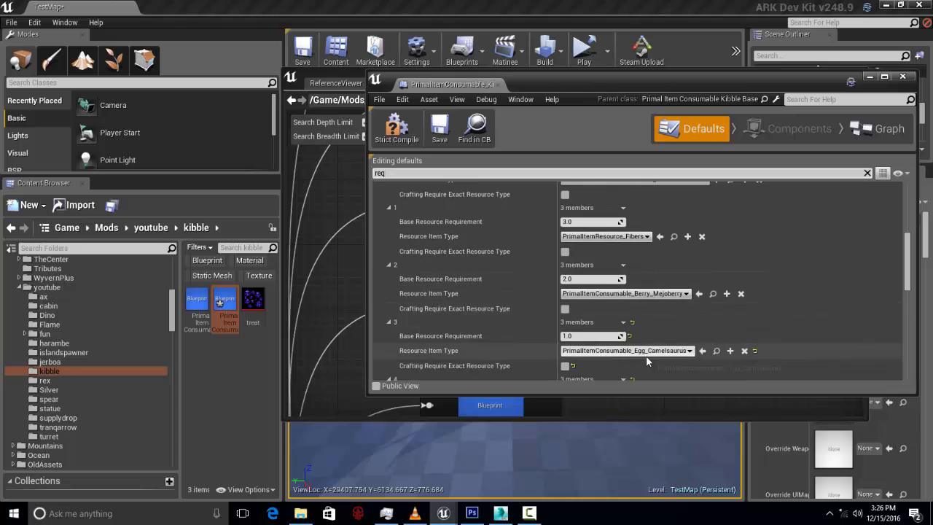
scroll(648, 349, "down", 3)
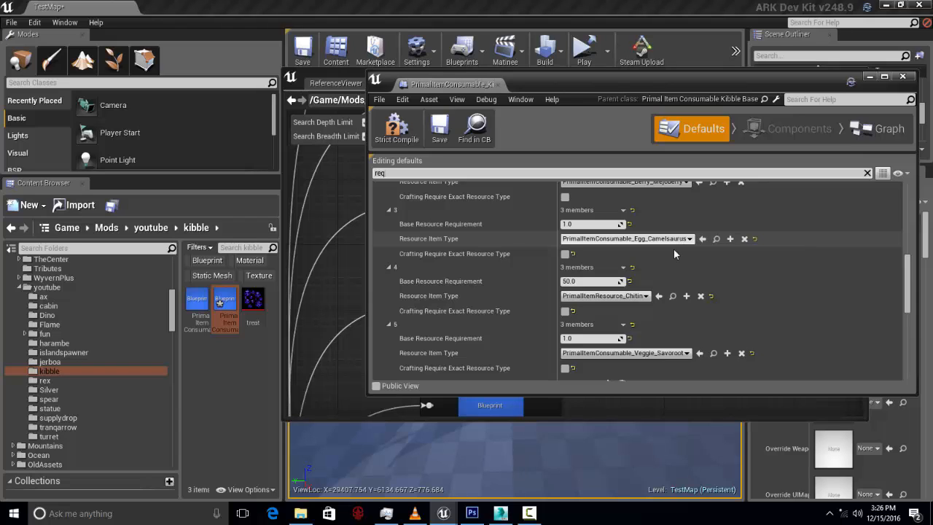
left_click(672, 296)
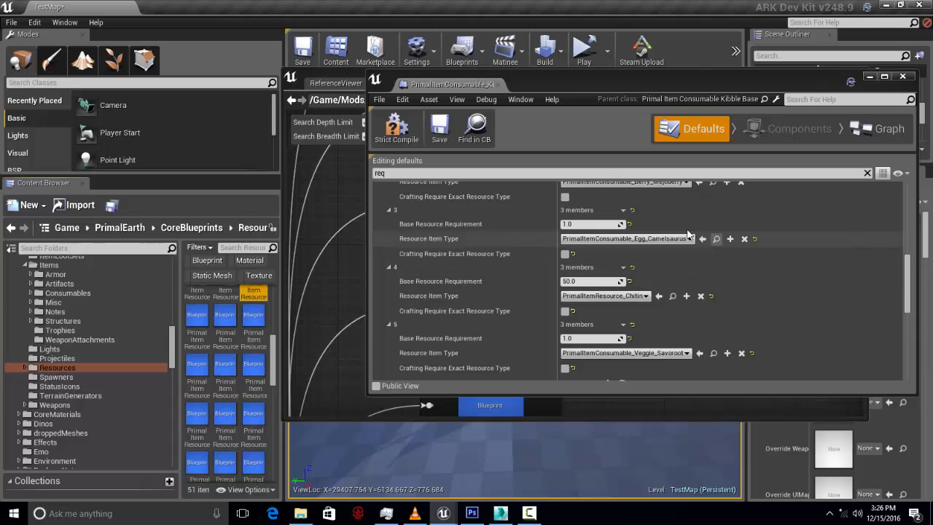
left_click(623, 210)
left_click(635, 234)
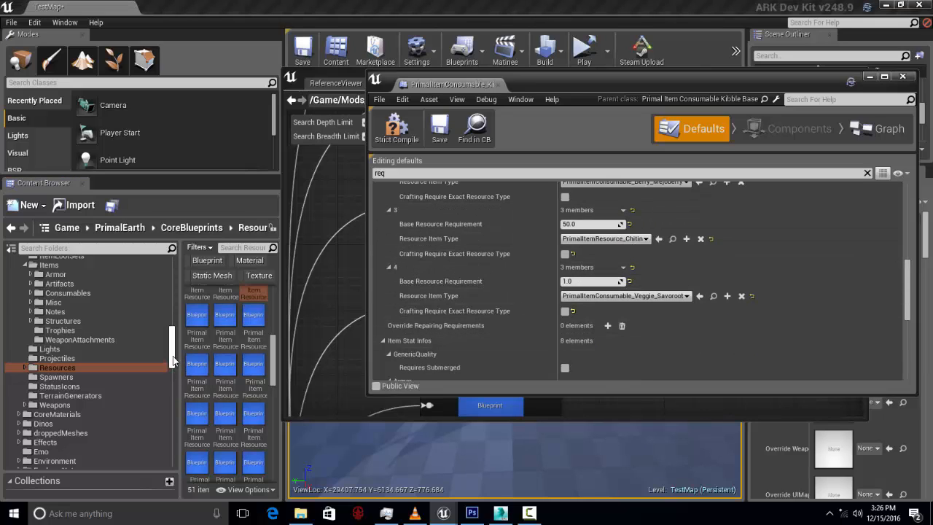
Return to the youtube mod's kibble folder in the asset browser and compile the PrimalItemConsumable_Kibble_treat blueprint
scroll(161, 330, "up", 10)
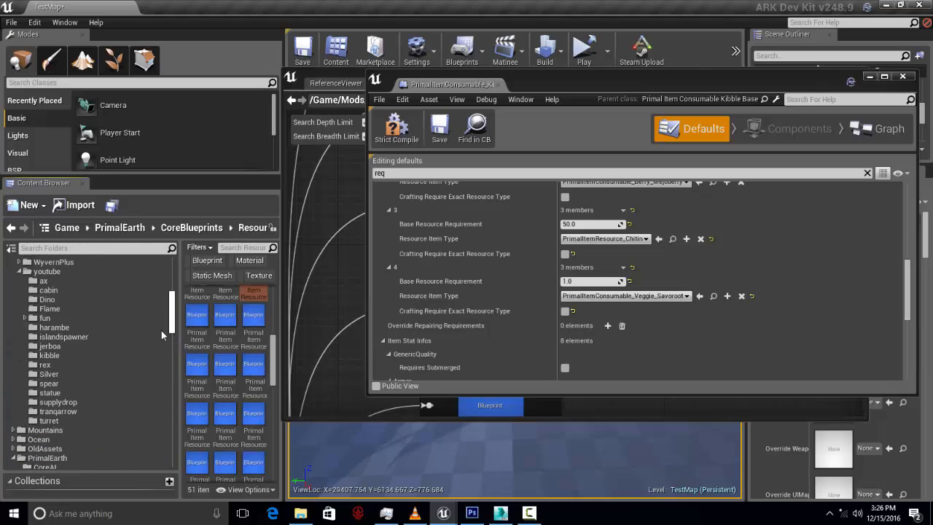
left_click(111, 357)
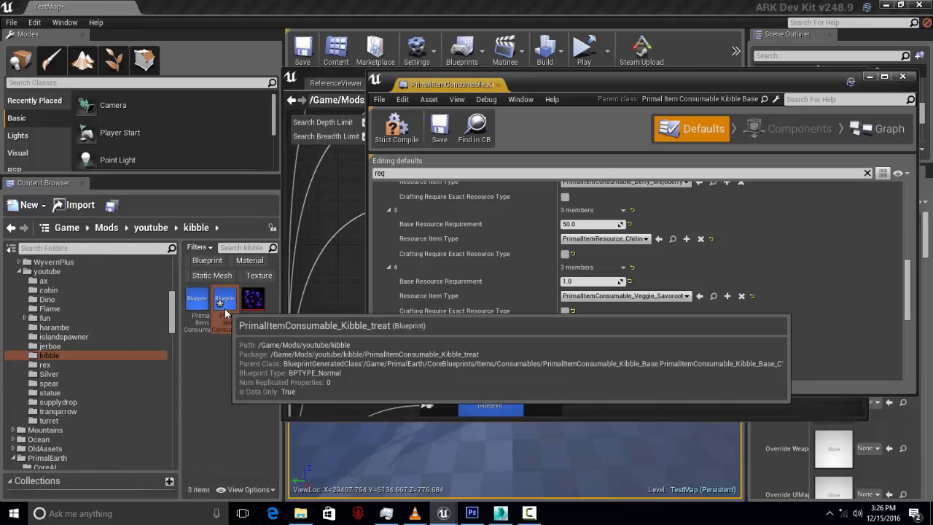
left_click(225, 301)
left_click(377, 174)
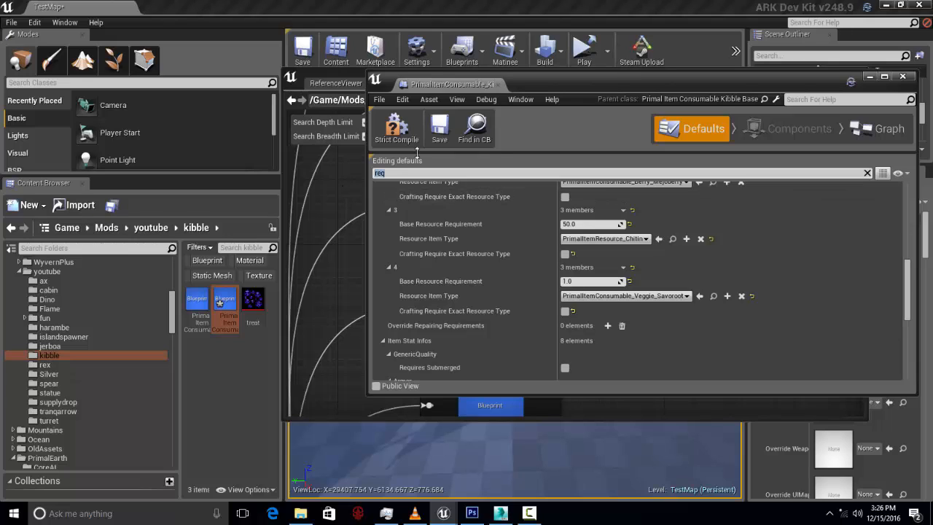
left_click(399, 133)
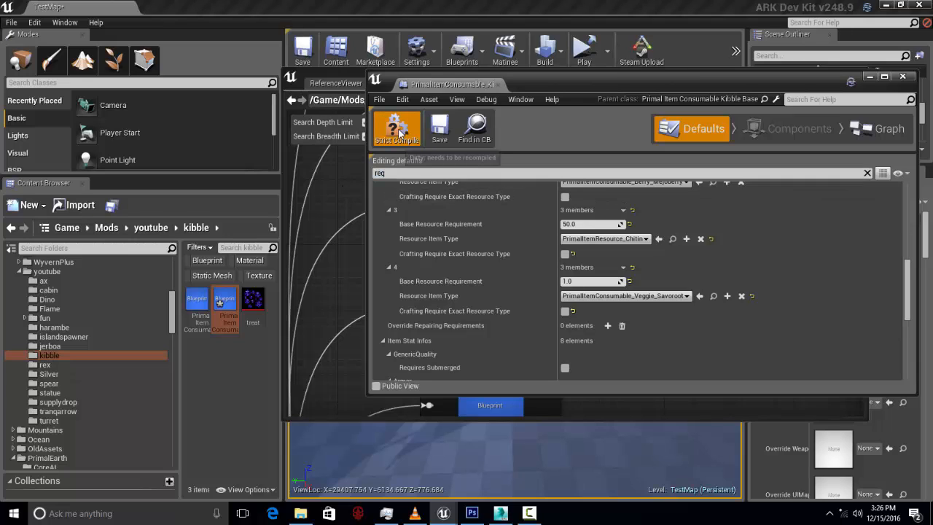
Filter the kibble blueprint's defaults for icon, set its Item Icon to the treat texture, and compile and save the blueprint
left_click(395, 173)
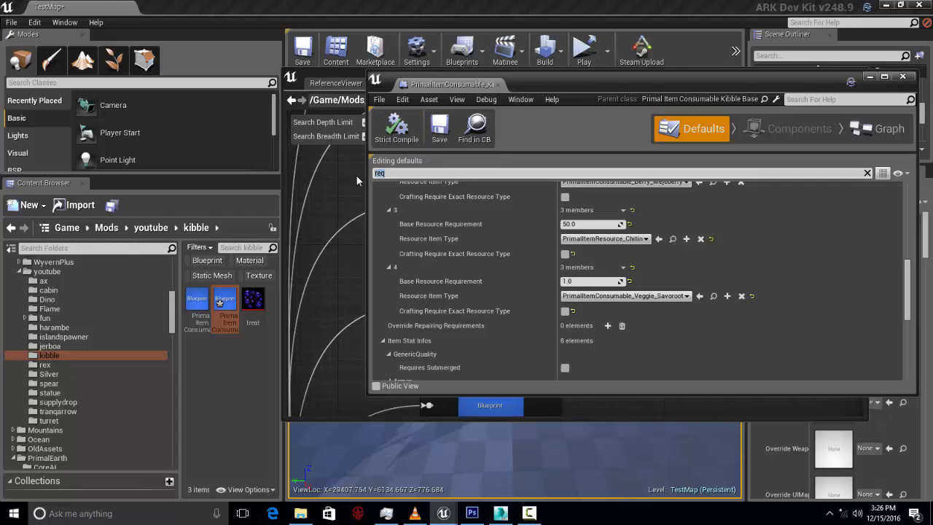
type("icon")
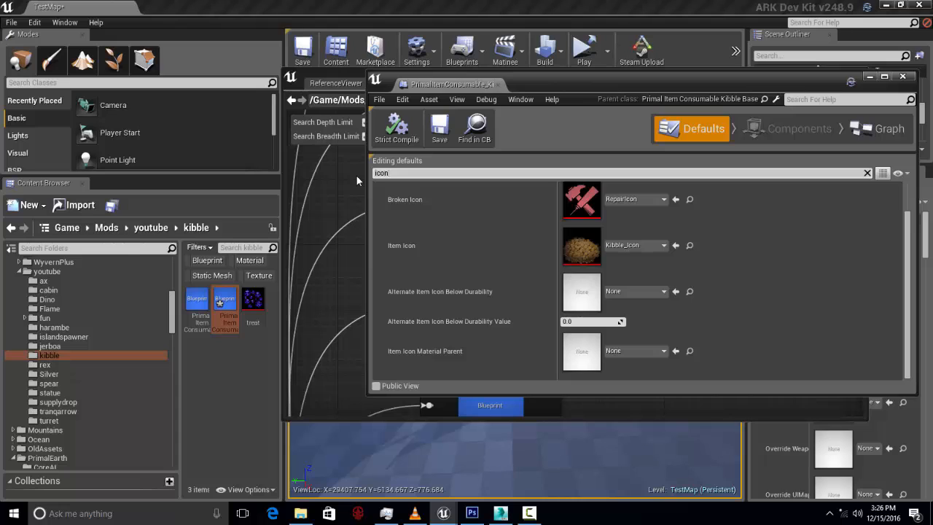
left_click(253, 300)
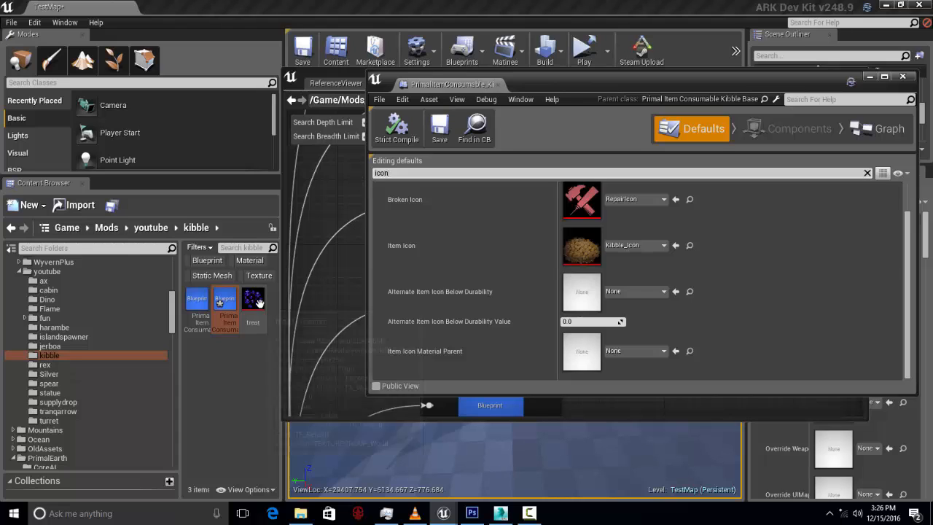
left_click(675, 248)
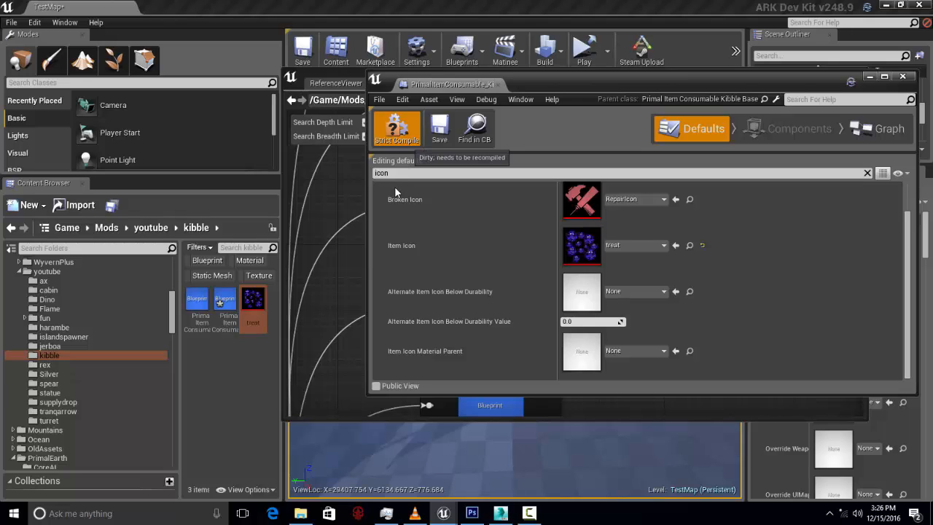
left_click(410, 137)
left_click(432, 130)
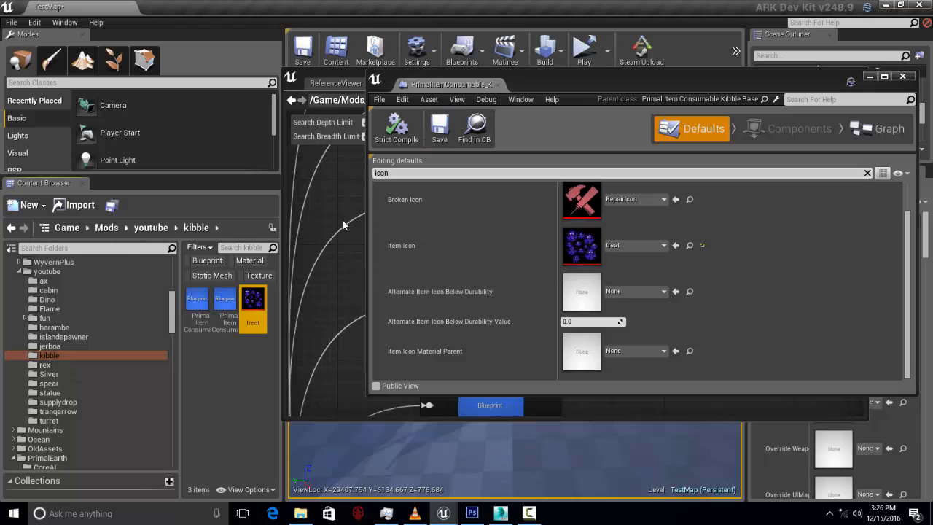
Delete the PrimalItemConsumable_Berry_treat blueprint from the youtube mod's kibble folder
left_click(196, 308)
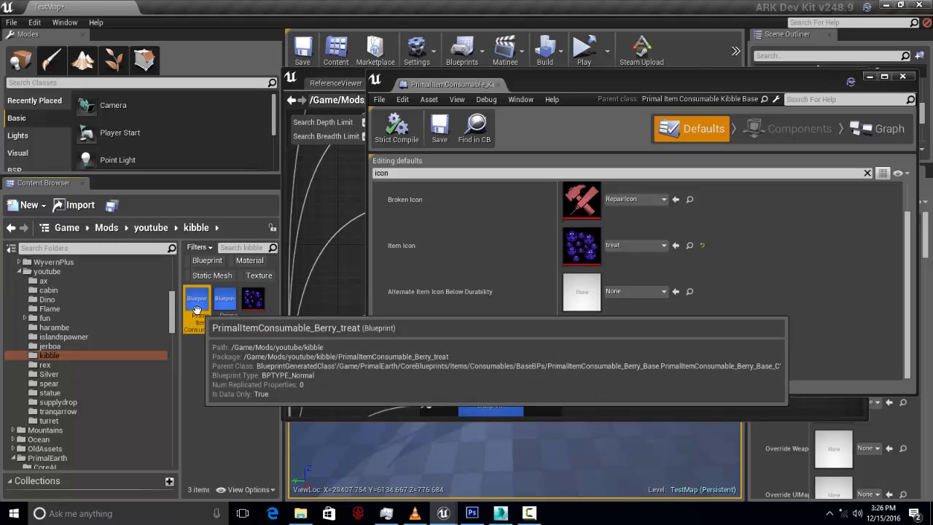
key("Delete")
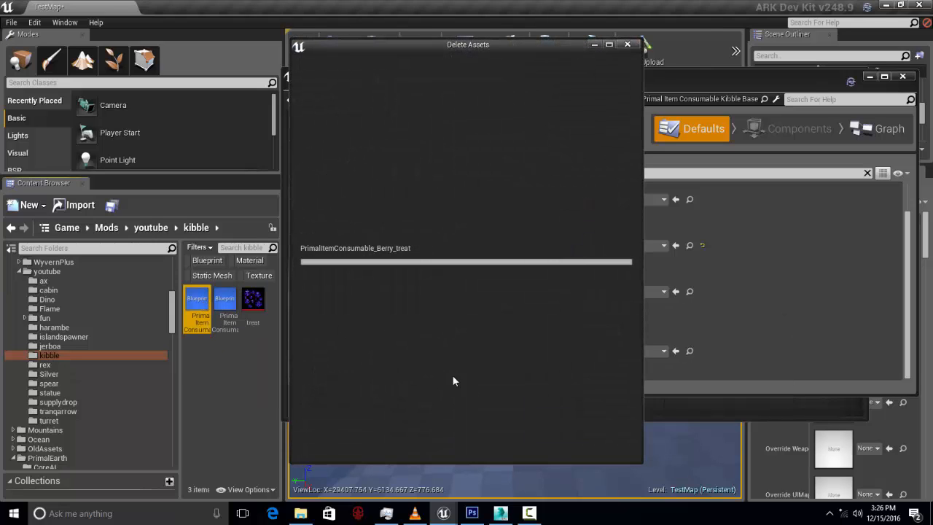
left_click(376, 443)
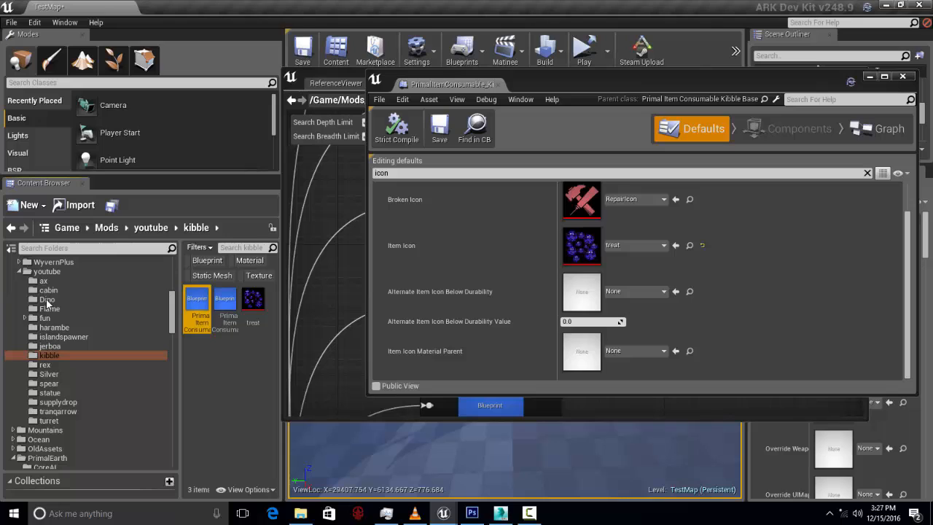
Copy the EngramEntry_MetalHatchet_youtube blueprint from the youtube mod's ax folder into its kibble folder
left_click(69, 280)
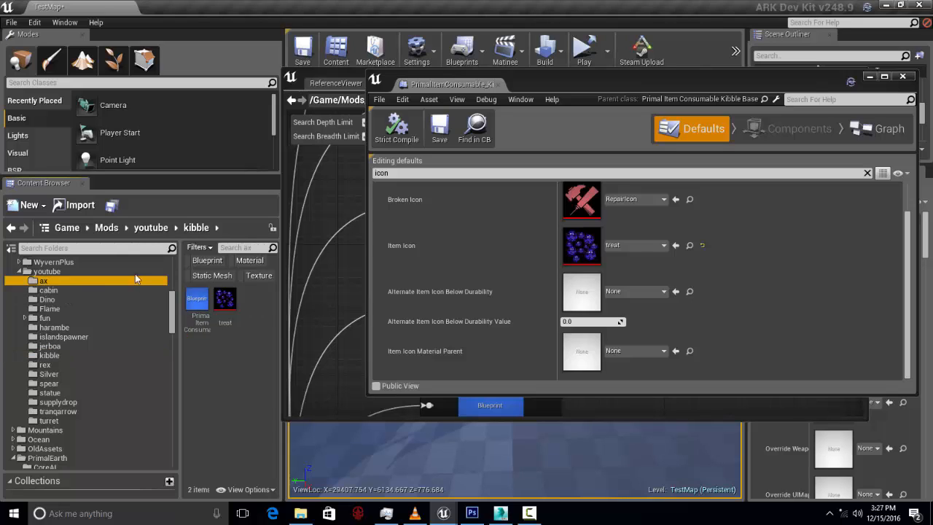
left_click_drag(197, 314, 77, 356)
left_click(99, 373)
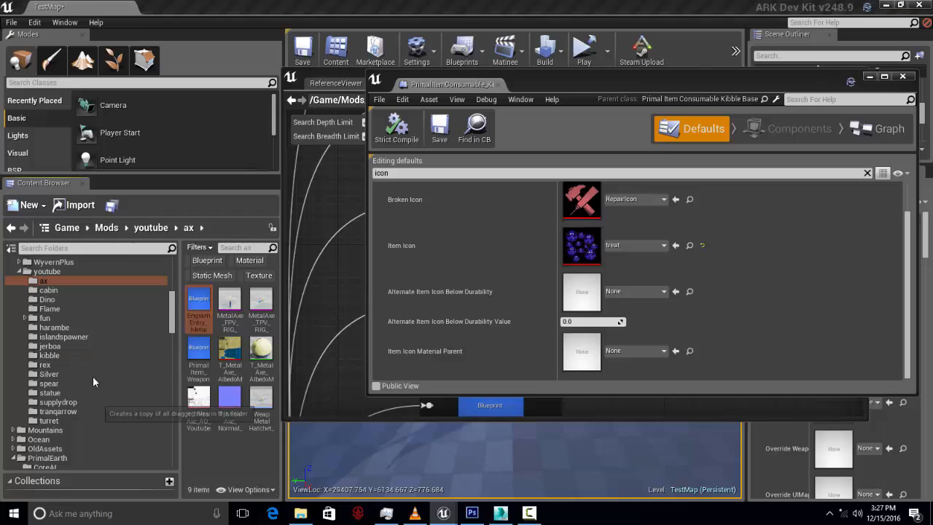
left_click(50, 355)
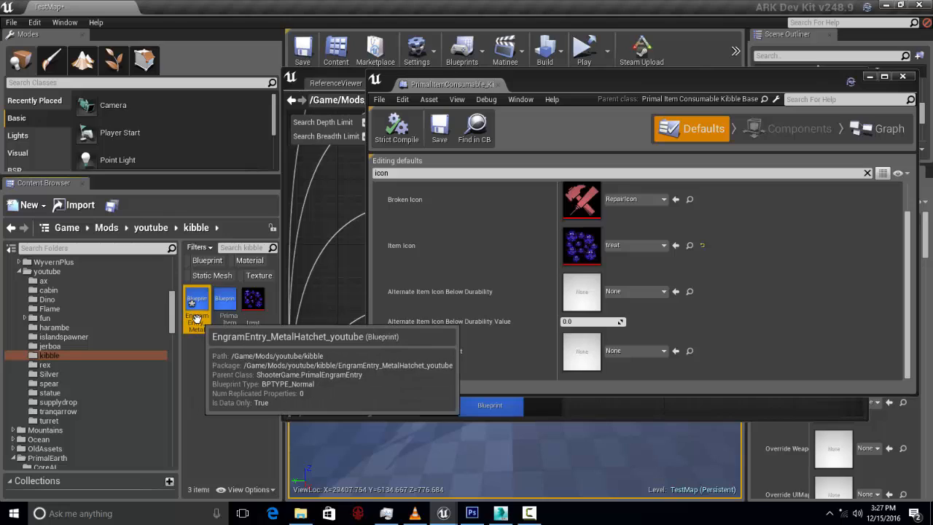
Rename the copied engram entry blueprint to EngramEntry_MetalHatchet_treat
key("F2")
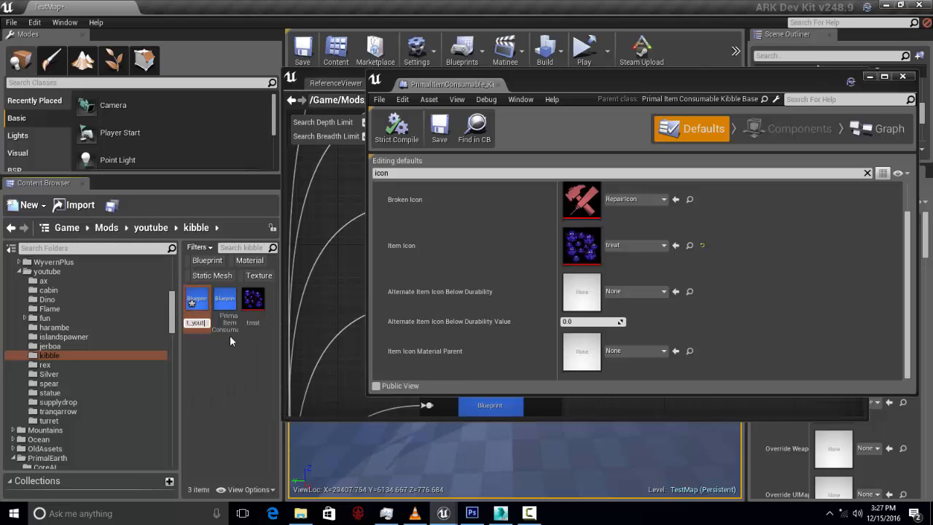
type("ube_pet_tre")
type("at")
key("Return")
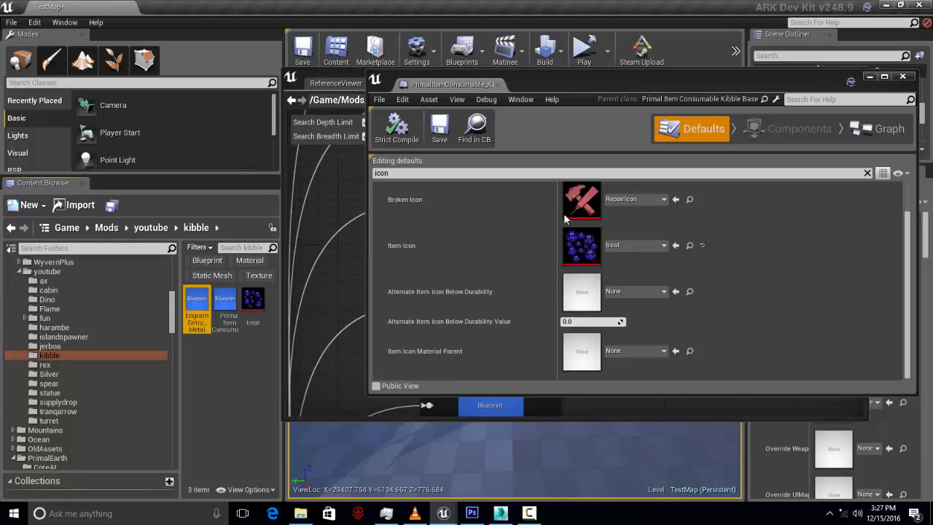
Set the engram entry's Blue Print Entry to PrimalItemConsumable_Kibble_treat, then compile and save the blueprint
left_click(227, 307)
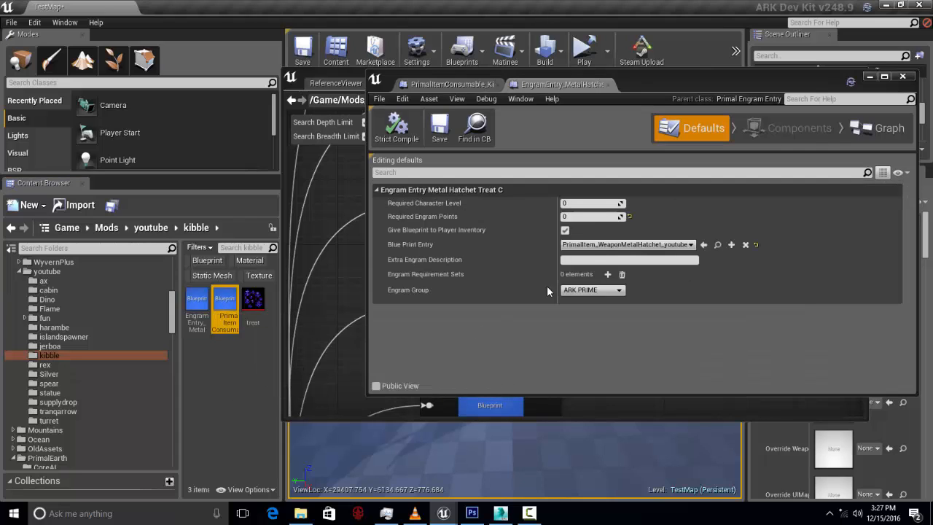
left_click(703, 245)
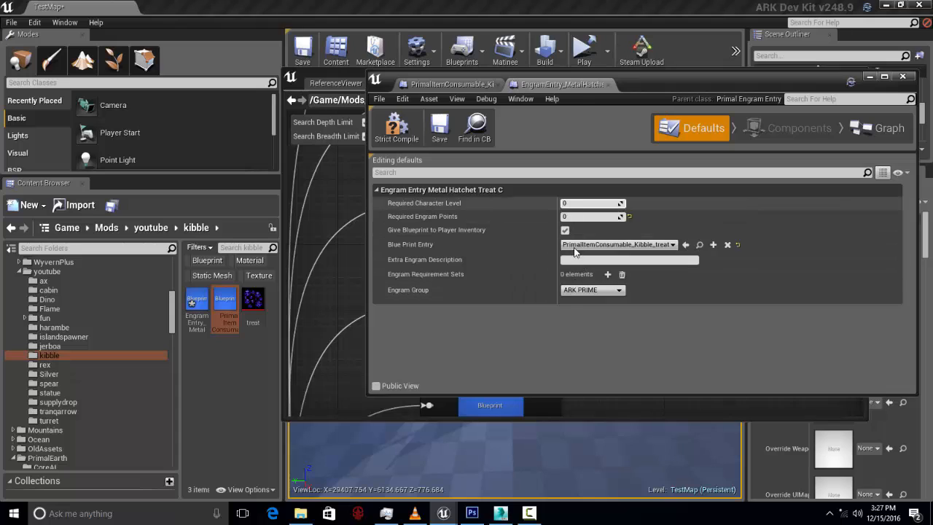
left_click(440, 131)
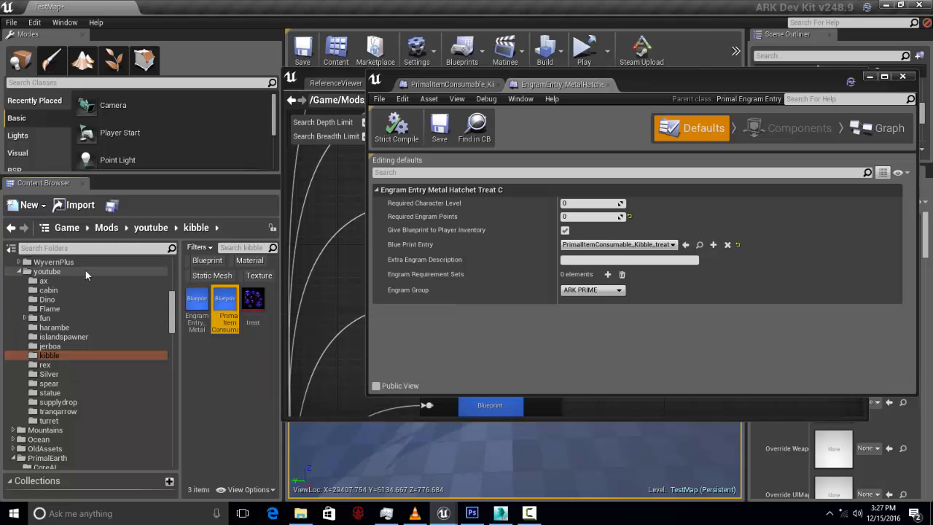
Open the Cryxus dino blueprint from the Cryixus folder of the Ore_O_Matic_v1_4 mod
left_click_drag(47, 299, 75, 308)
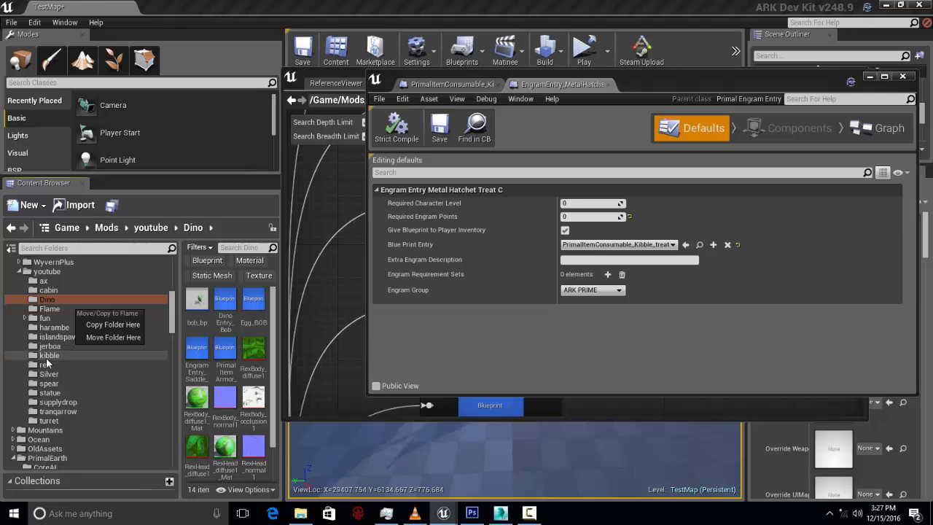
left_click(46, 358)
left_click(76, 271)
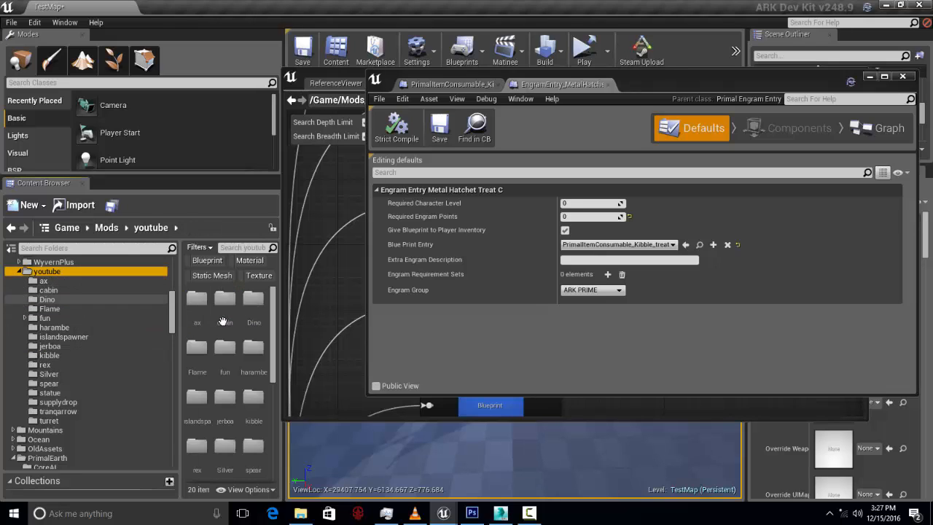
scroll(223, 350, "down", 3)
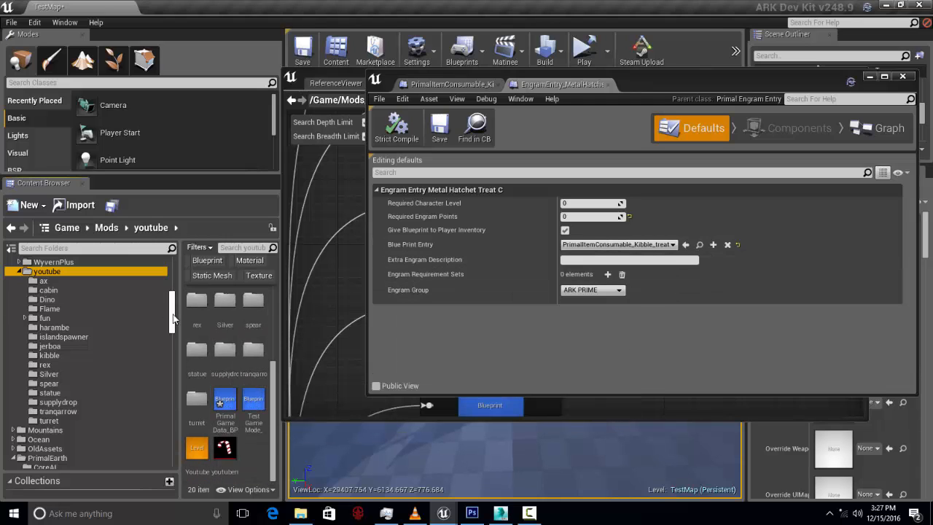
scroll(173, 314, "up", 5)
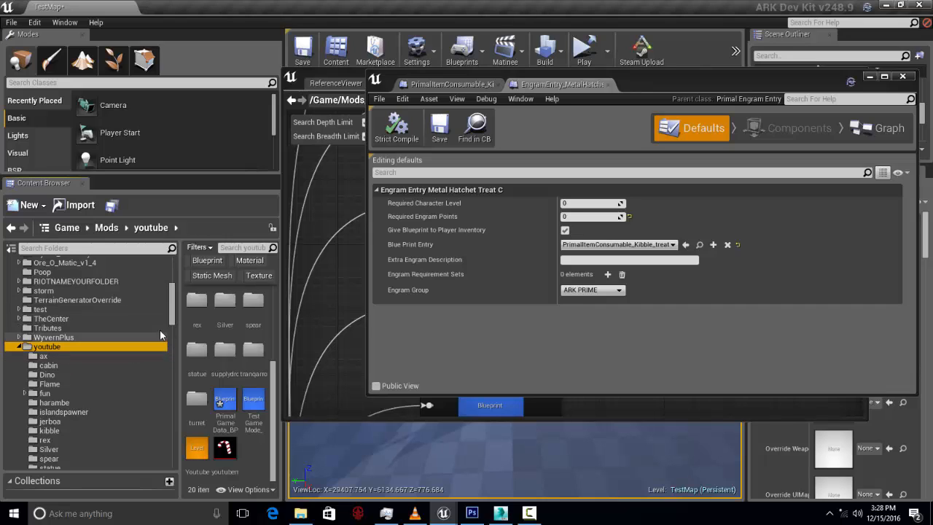
scroll(173, 320, "up", 4)
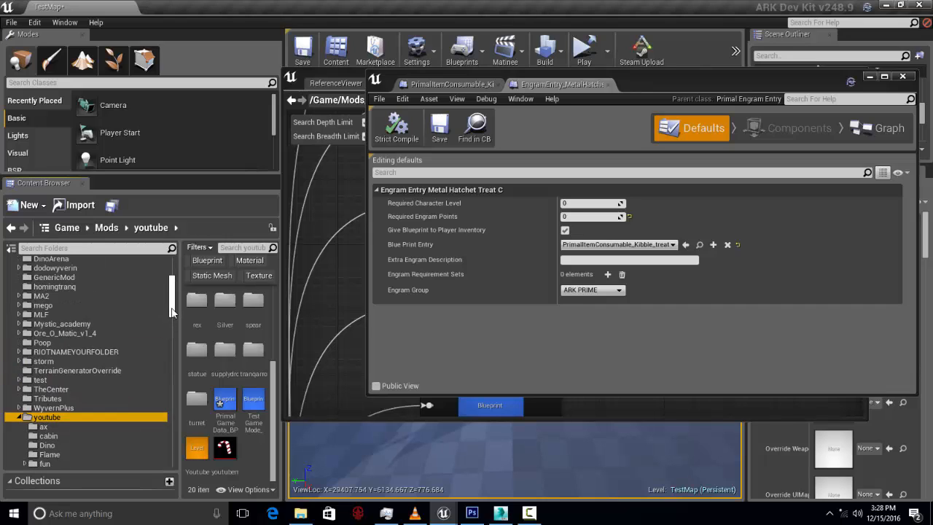
left_click(20, 355)
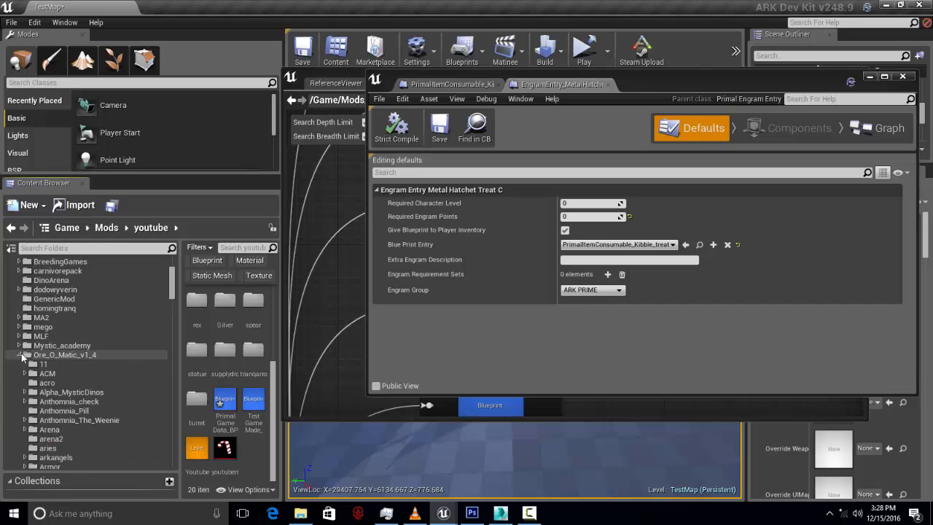
scroll(108, 356, "down", 3)
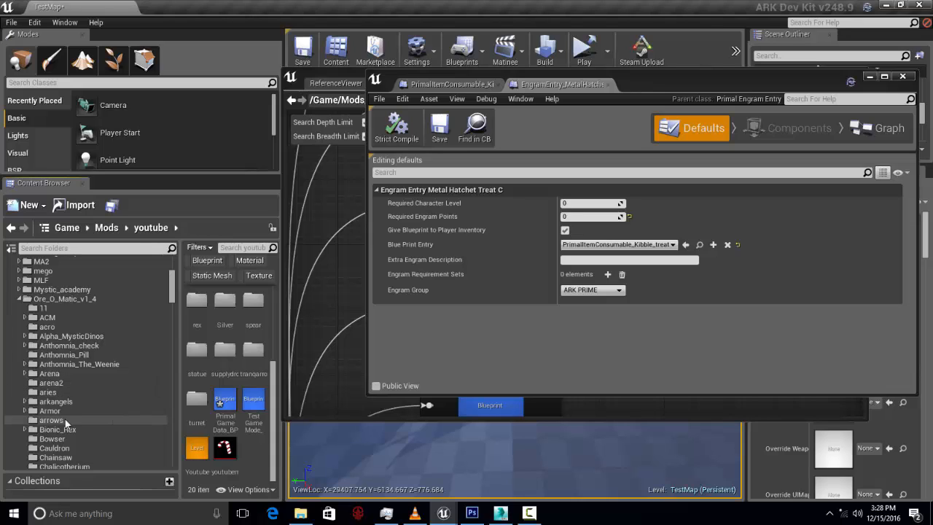
scroll(79, 419, "down", 2)
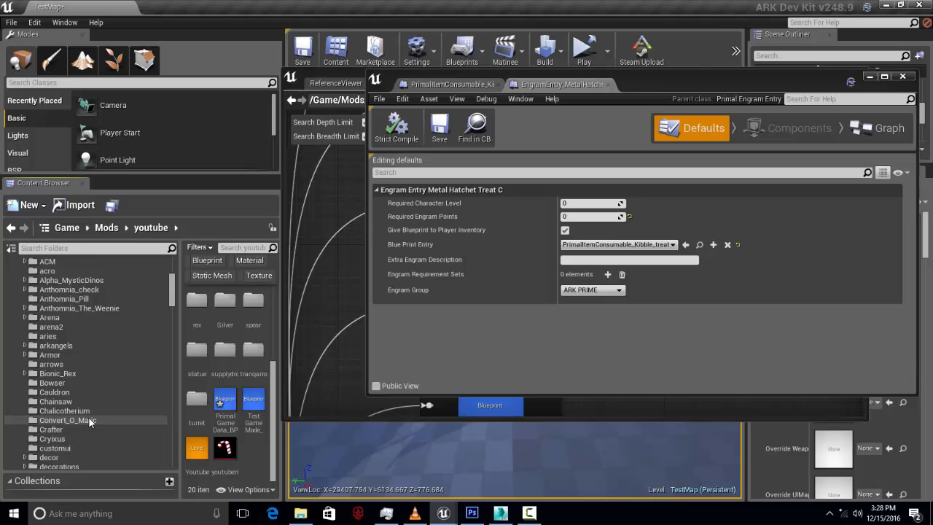
scroll(89, 430, "down", 2)
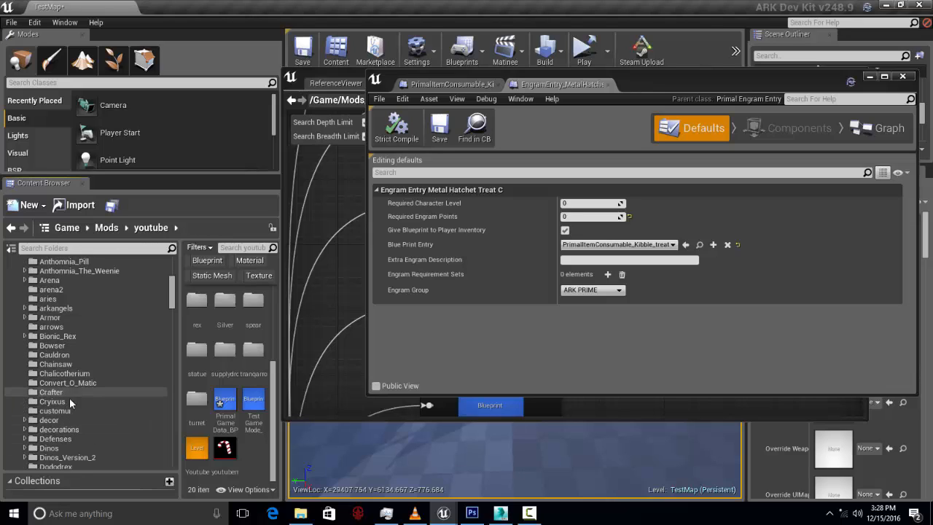
left_click(70, 401)
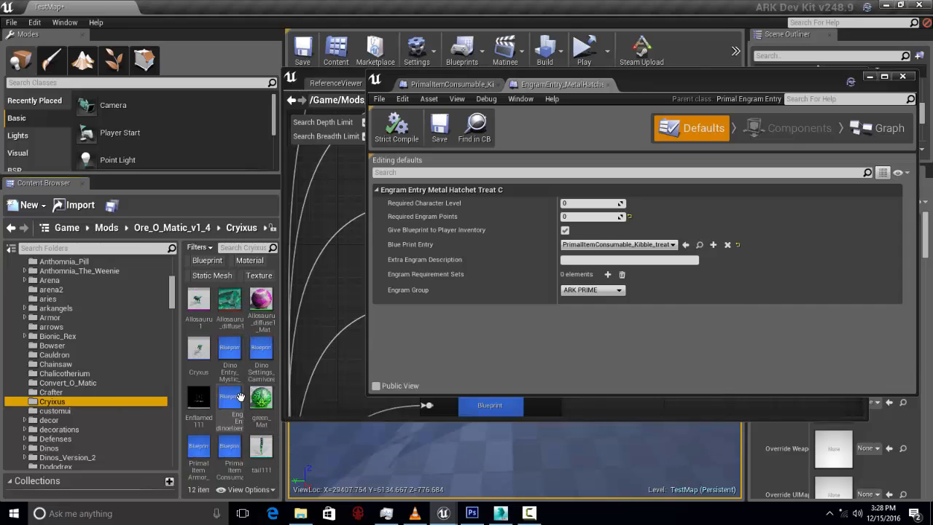
left_click(199, 348)
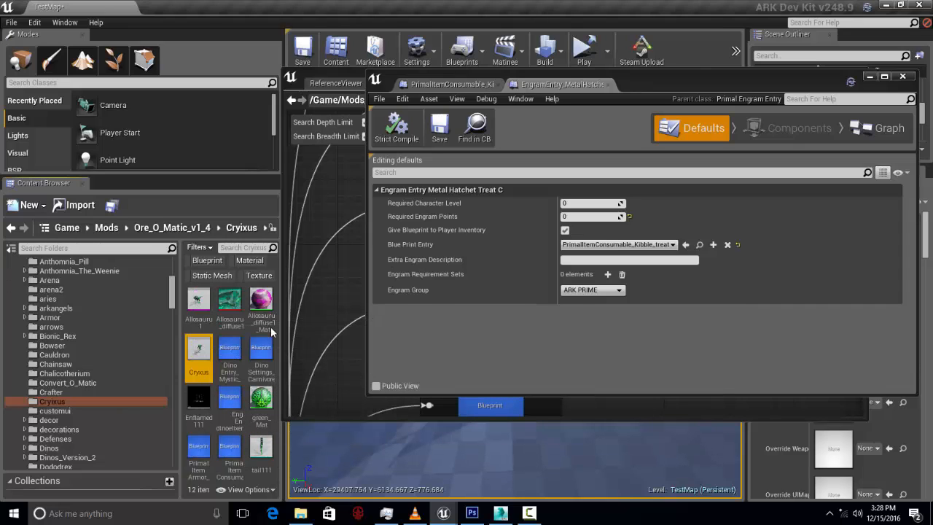
Filter the Cryxus defaults for sett and locate its Dino Settings Class asset in the asset browser
left_click(419, 173)
type("sett")
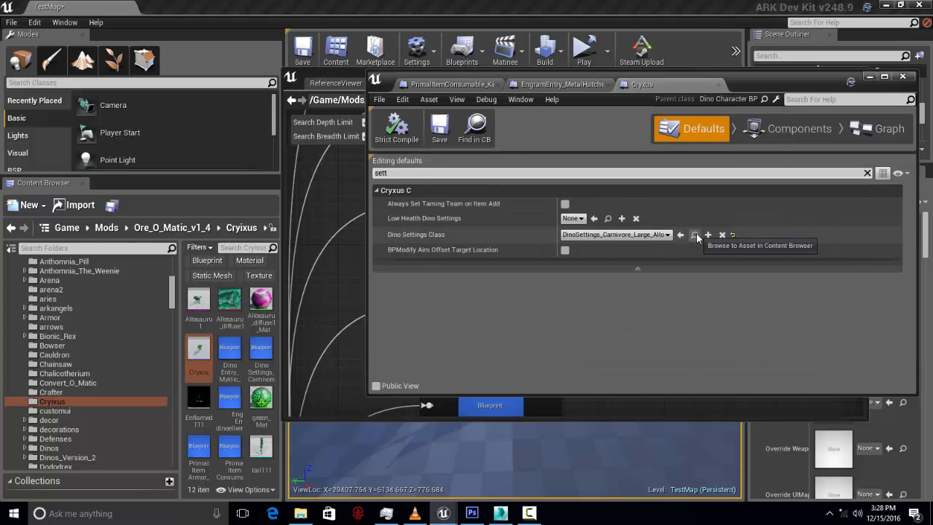
left_click(696, 234)
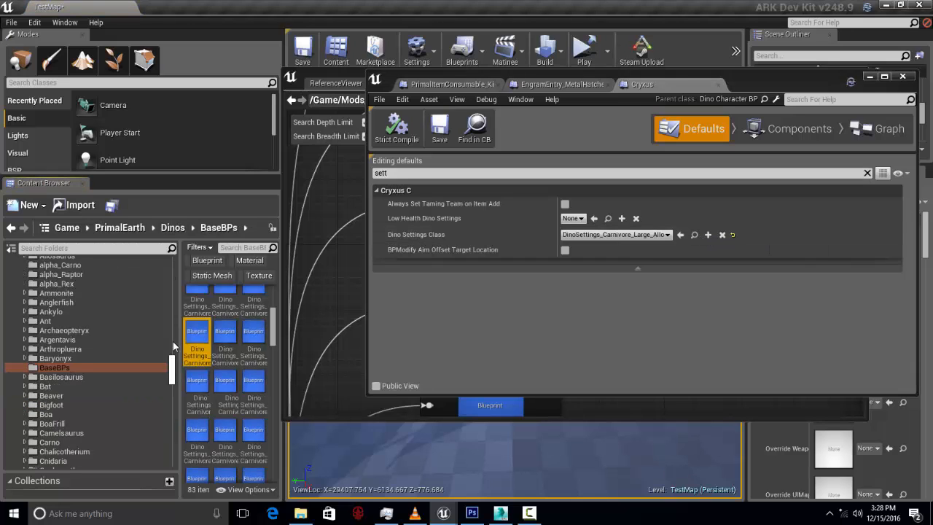
Copy the DinoSettings_Carnivore_Large_Allo blueprint into the youtube mod's kibble folder and open that folder
left_click_drag(170, 377, 71, 372)
scroll(106, 354, "down", 13)
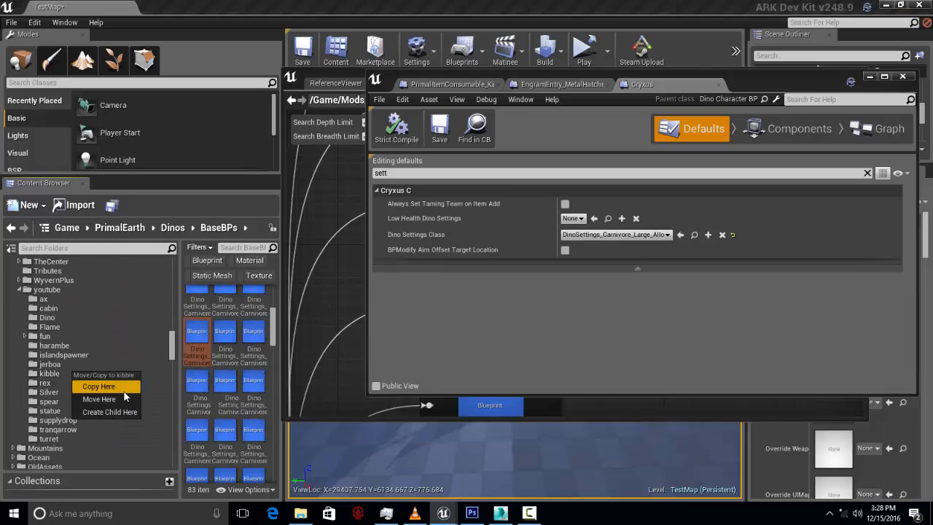
left_click(124, 393)
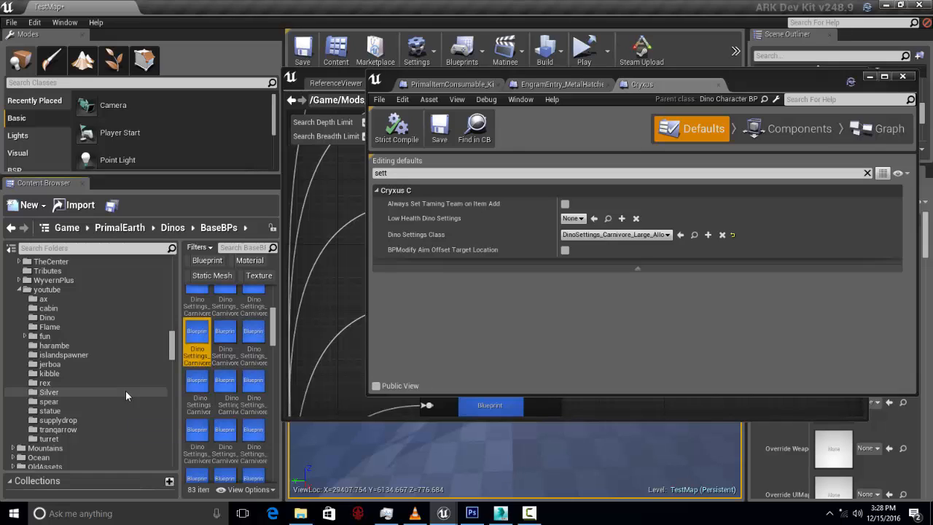
left_click(55, 373)
Rename the copied dino settings blueprint to DinoSettings_Carnivore_Large_treat and open its defaults
left_click(191, 306)
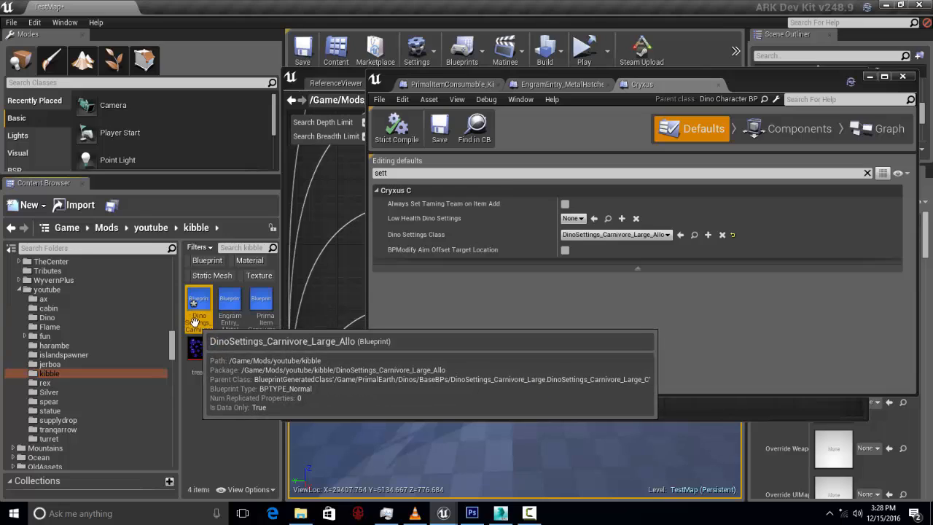
key("F2")
key("BackSpace")
key("BackSpace")
key("BackSpace")
key("BackSpace")
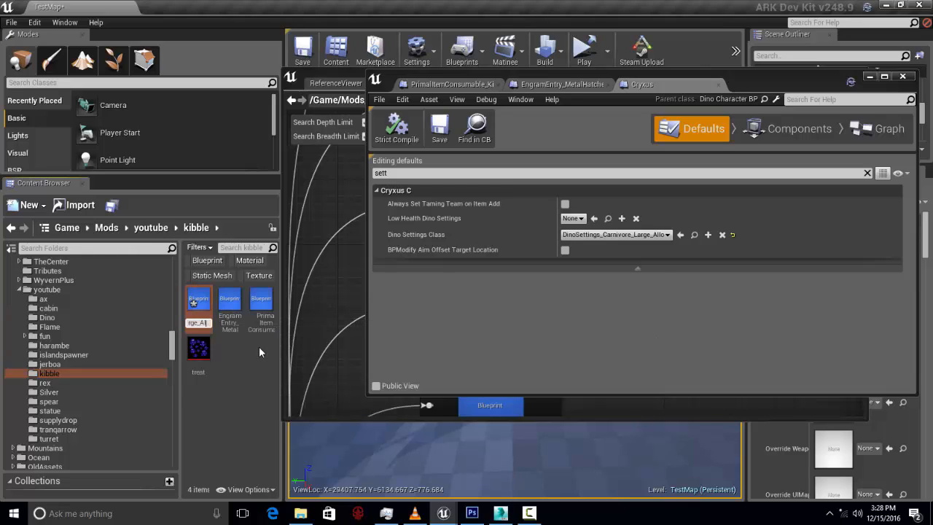
type("treat")
key("Return")
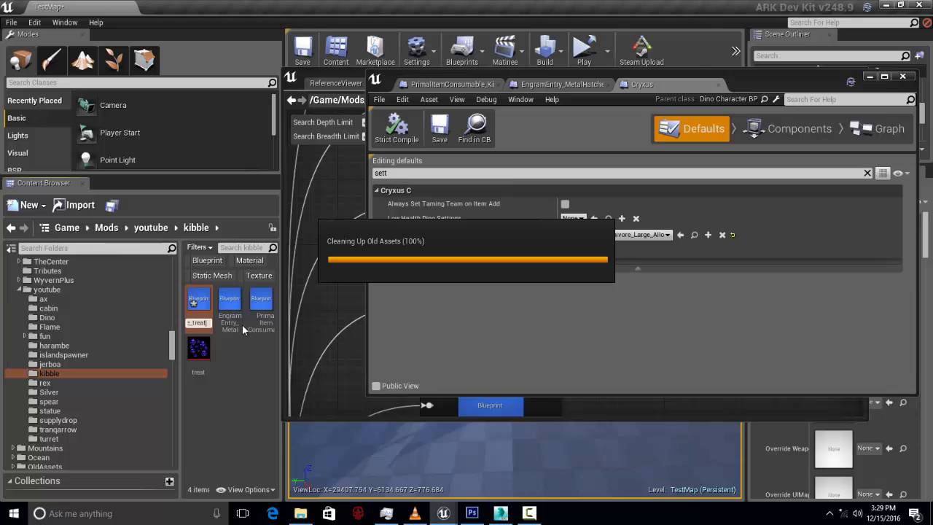
left_click(197, 307)
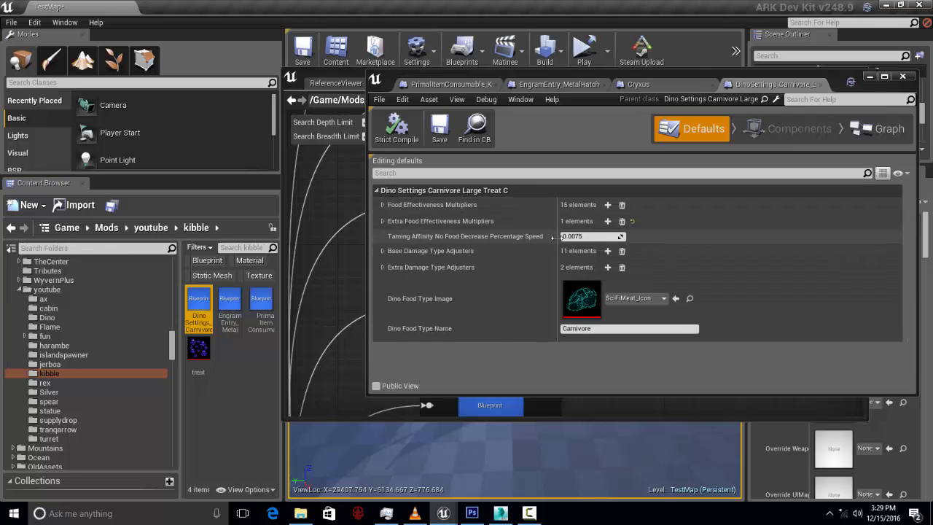
Add a second entry to Extra Food Effectiveness Multipliers and set its Food Item Parent to PrimalItemConsumable_Kibble_treat
left_click(382, 221)
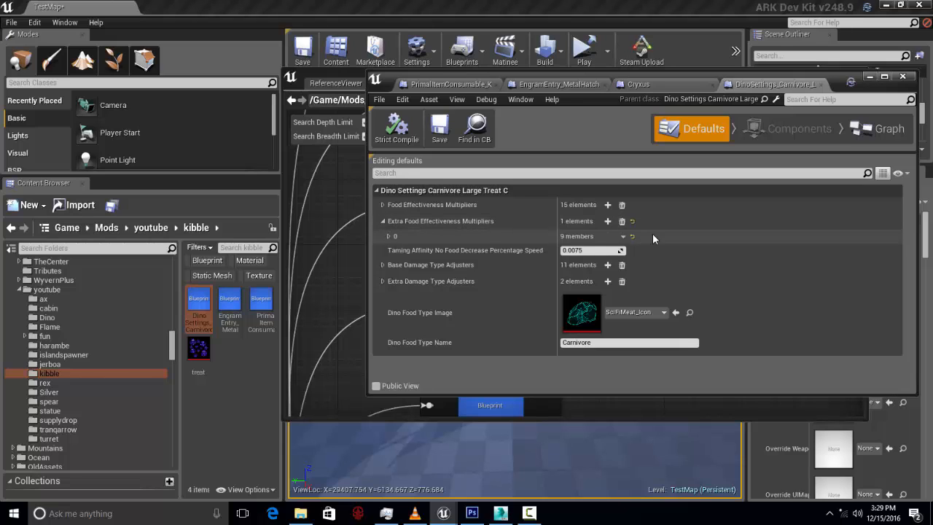
left_click(607, 221)
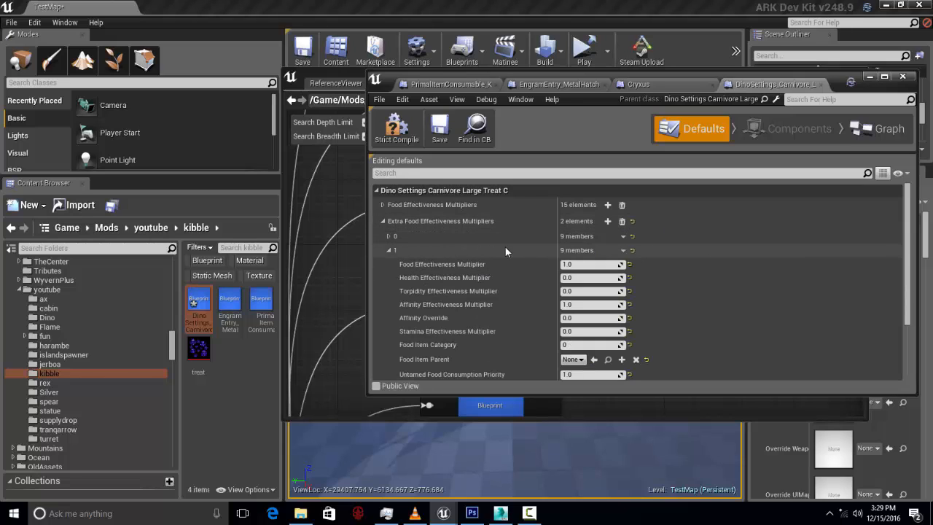
scroll(645, 293, "down", 1)
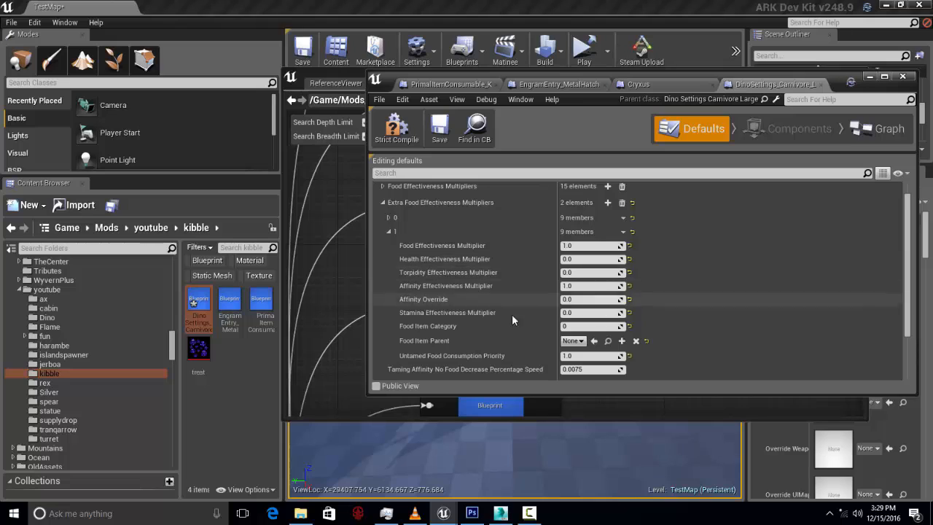
left_click(261, 305)
left_click(594, 340)
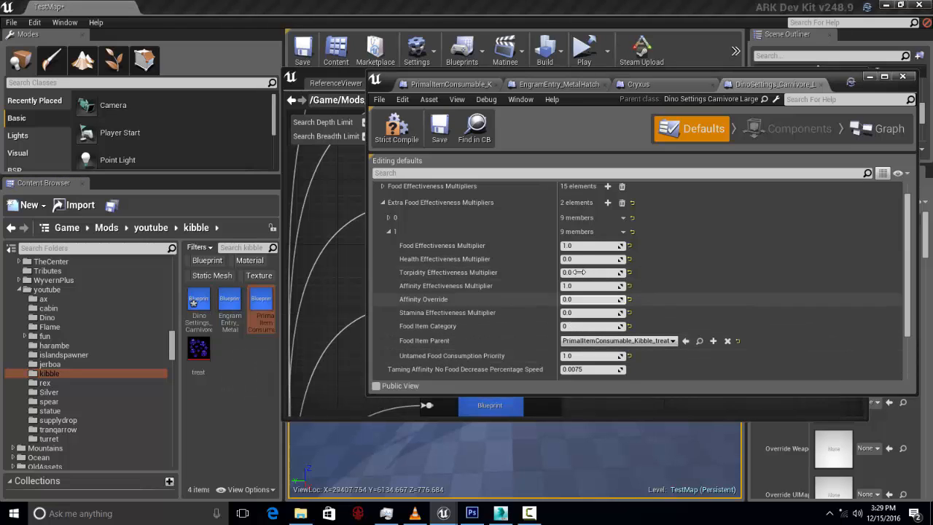
Set the new food entry's Food Effectiveness Multiplier to 500 and its Affinity Override to 1000
left_click(576, 246)
type("500")
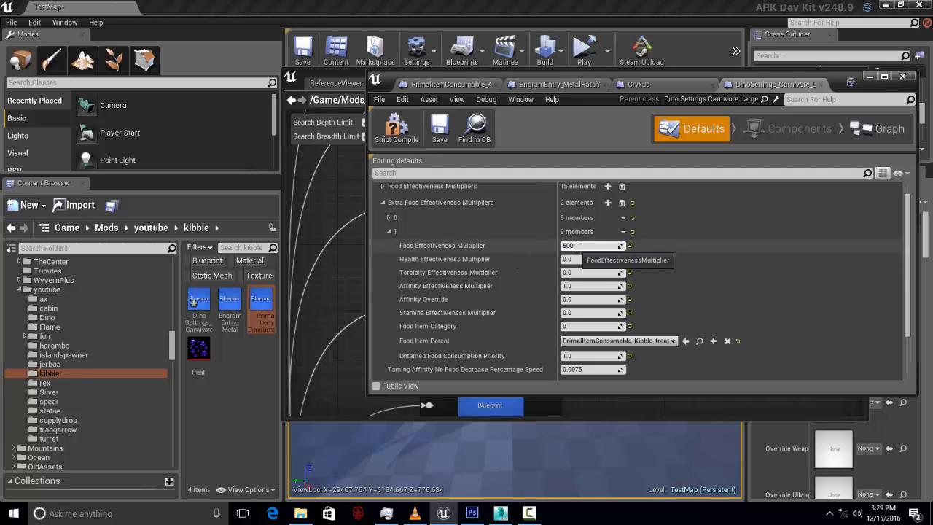
key("Return")
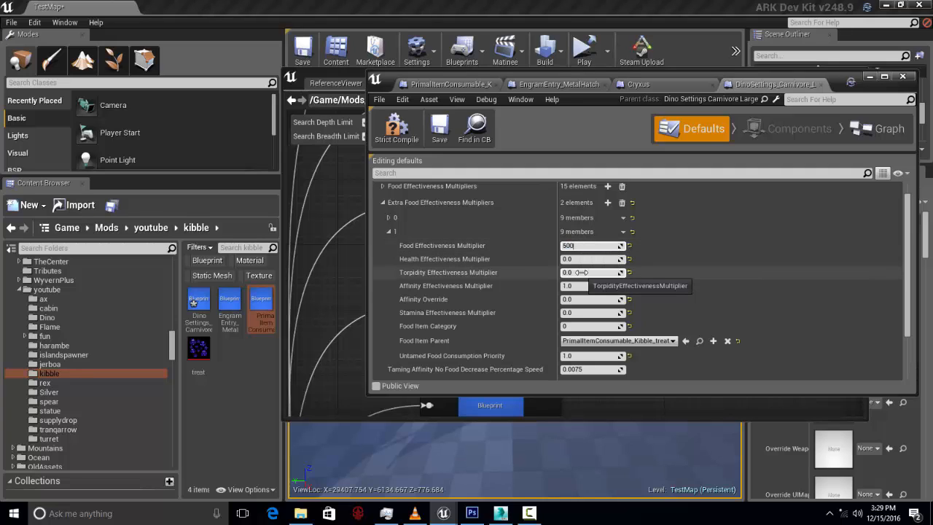
left_click(578, 299)
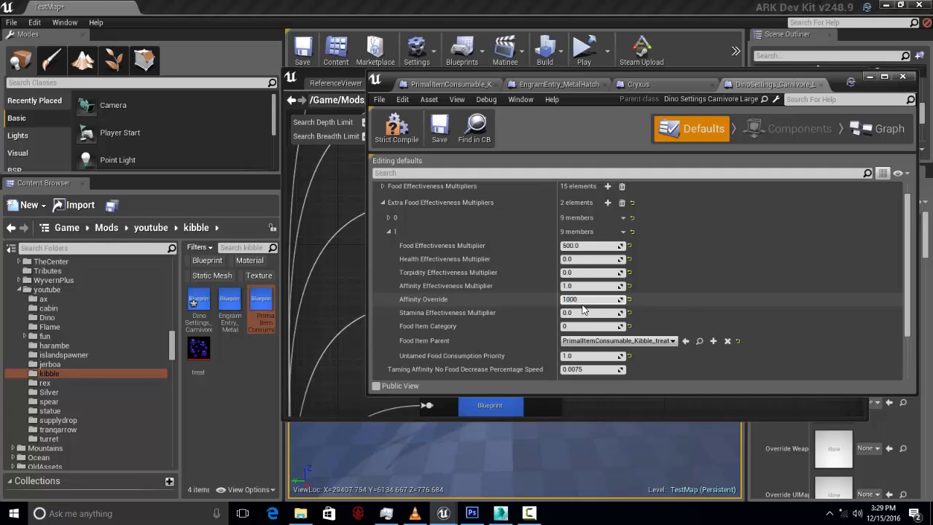
key("Return")
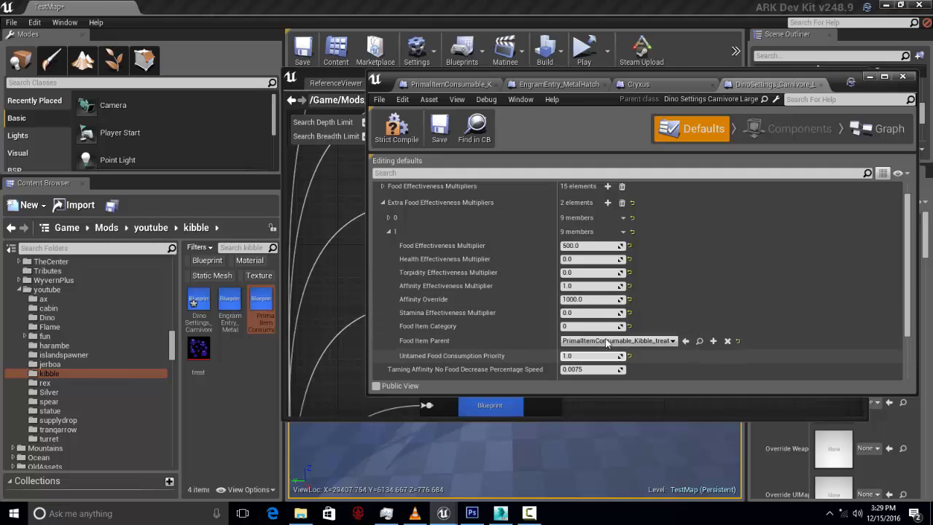
Set the new food entry's Torpidity Effectiveness Multiplier to -10, and compile and save the dino settings blueprint
left_click(569, 272)
type("-10")
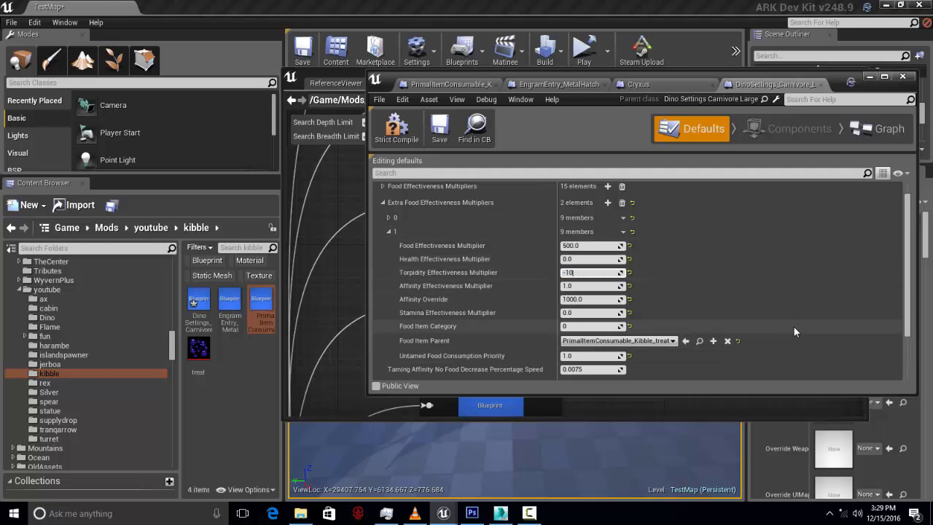
key("Return")
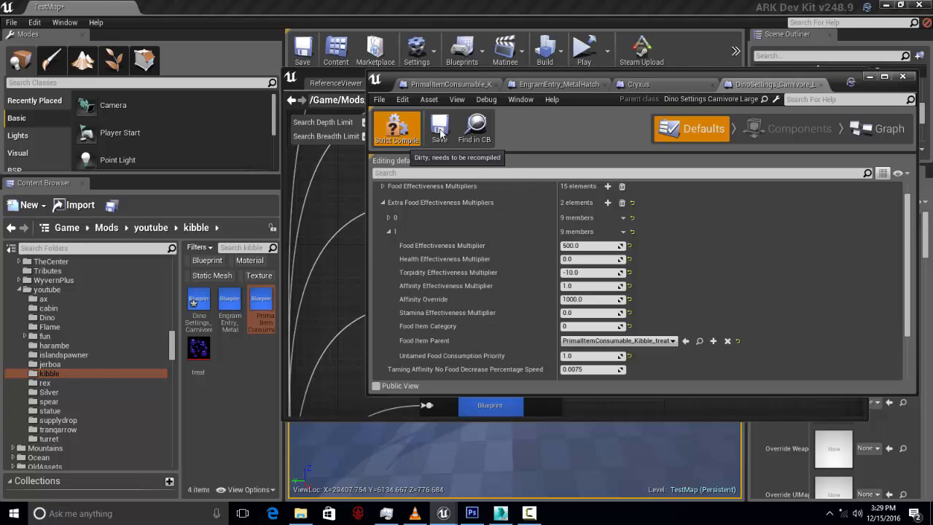
left_click(440, 129)
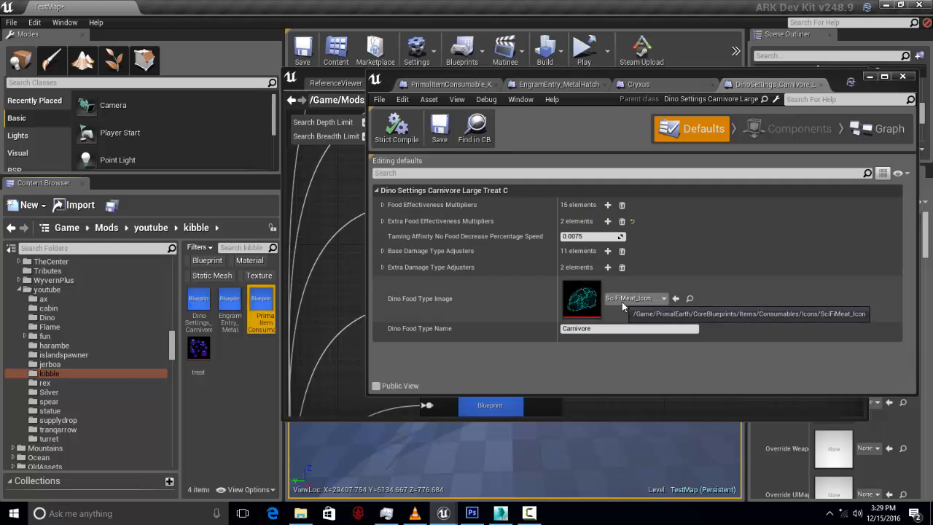
Return to the Cryxus defaults, select the copied dino settings blueprint in the kibble folder, and move the blueprint editor window aside
left_click(681, 87)
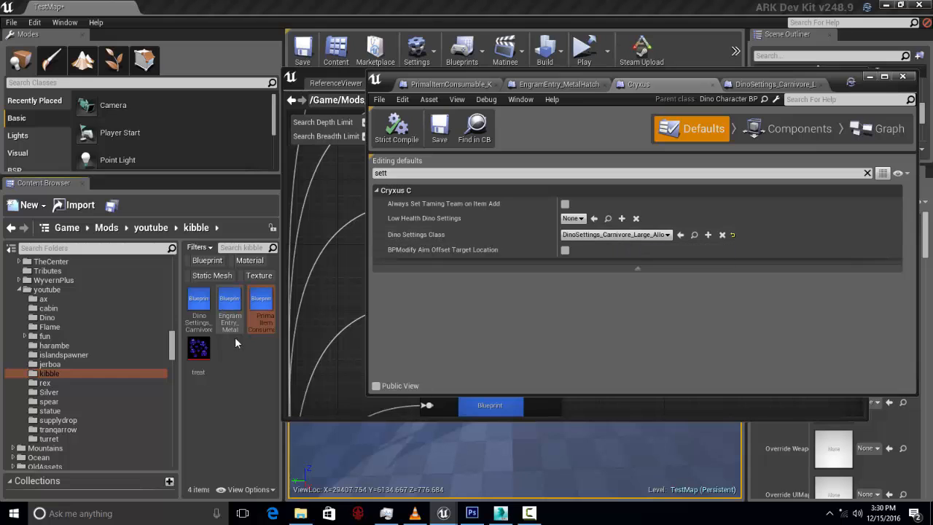
left_click(200, 307)
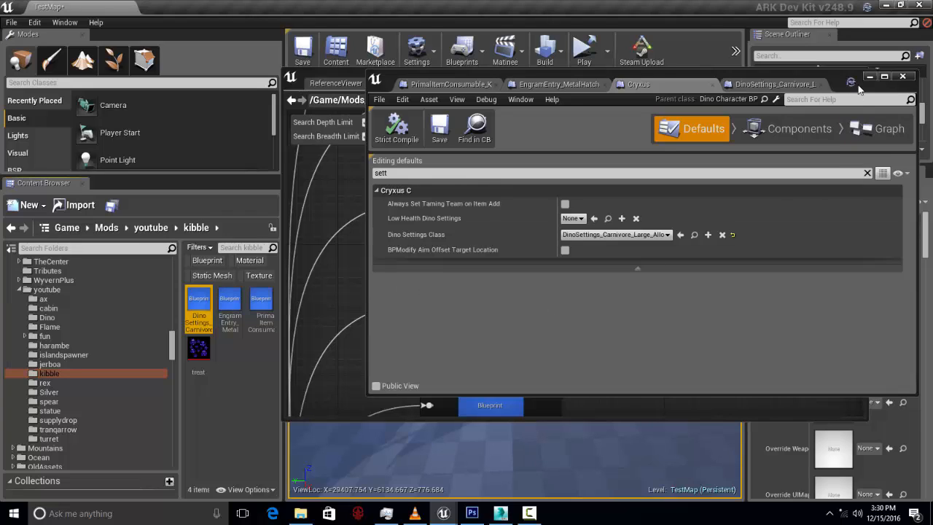
left_click_drag(835, 79, 637, 102)
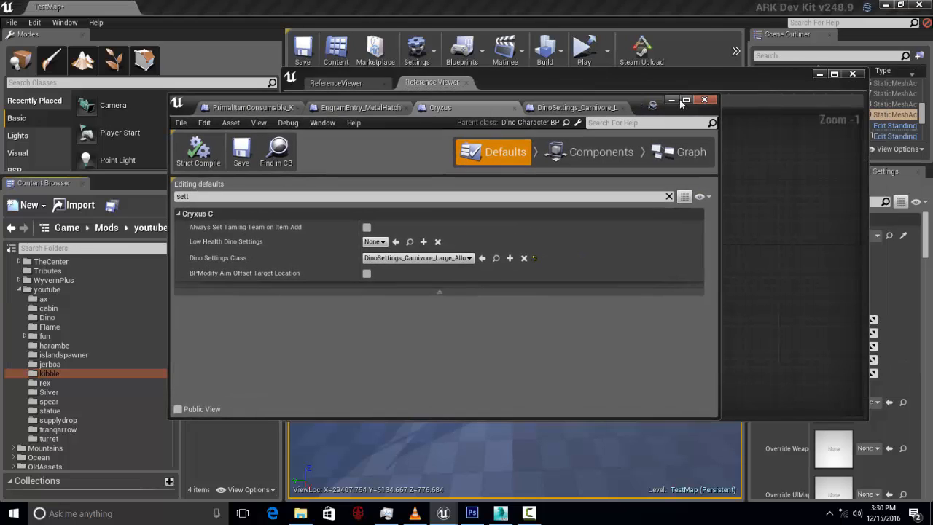